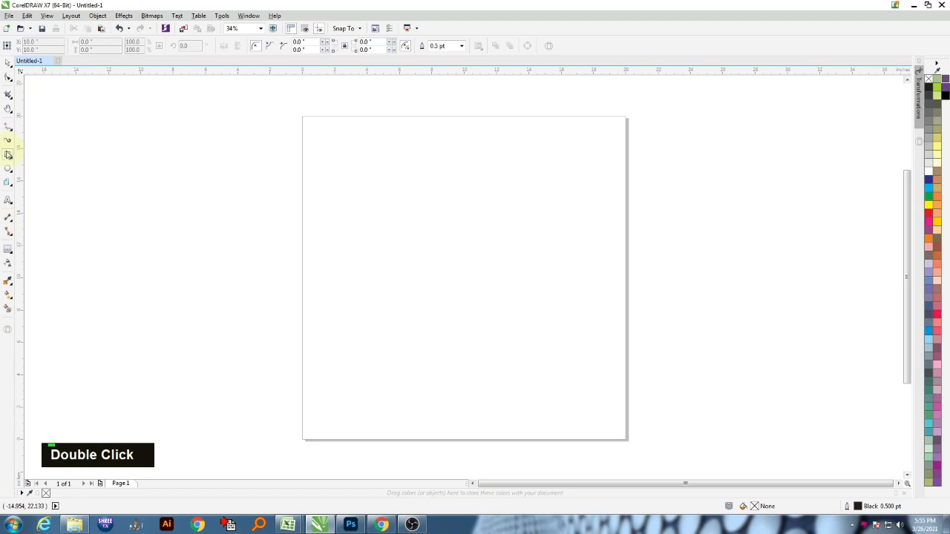
Step: Create a page-sized rectangle and apply a one-step inside contour with a 0.8-inch offset
double_click(8, 154)
click(8, 252)
click(229, 46)
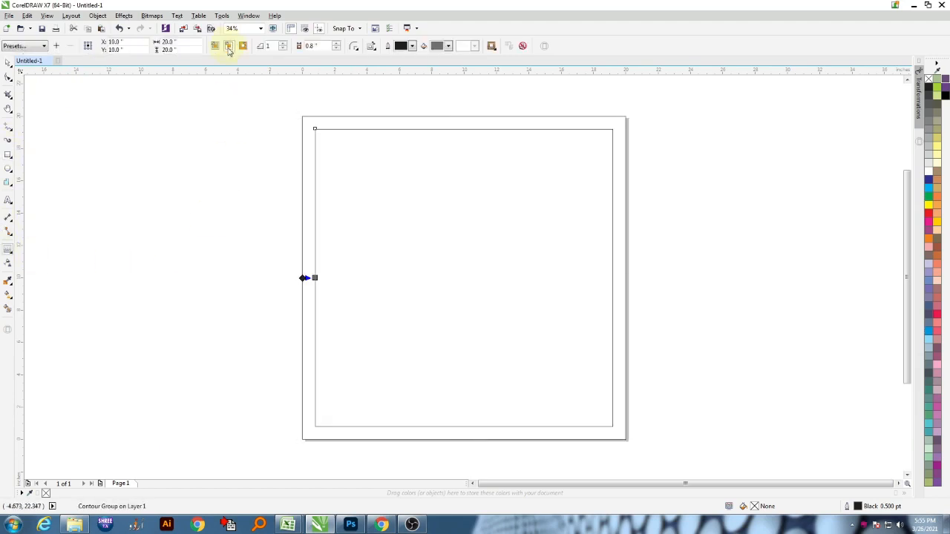
Step: Break the contour group apart so the inner square becomes a separate object, and clear the selection
click(123, 16)
mouse_move(97, 16)
click(134, 163)
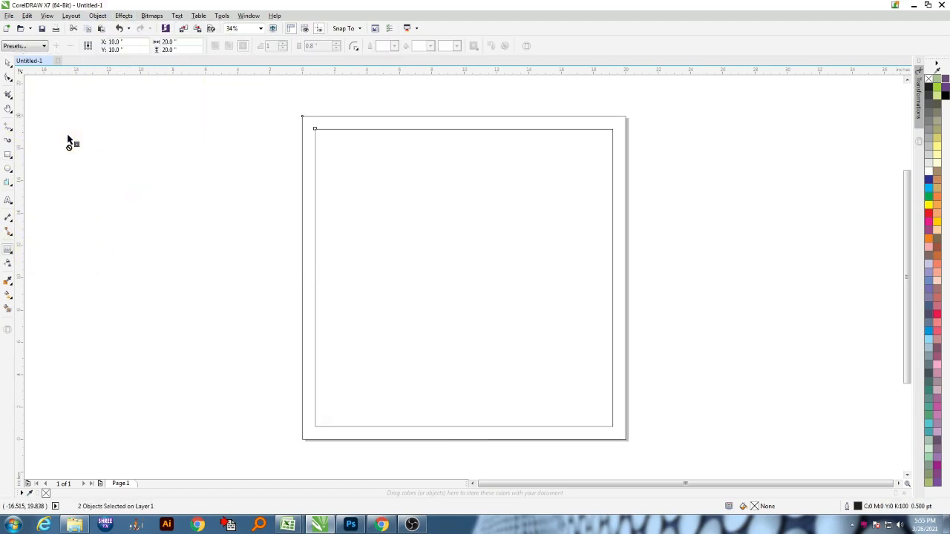
double_click(8, 64)
click(117, 152)
Step: Open the Fridge Banner drawing and copy all of its first-page source objects
click(20, 29)
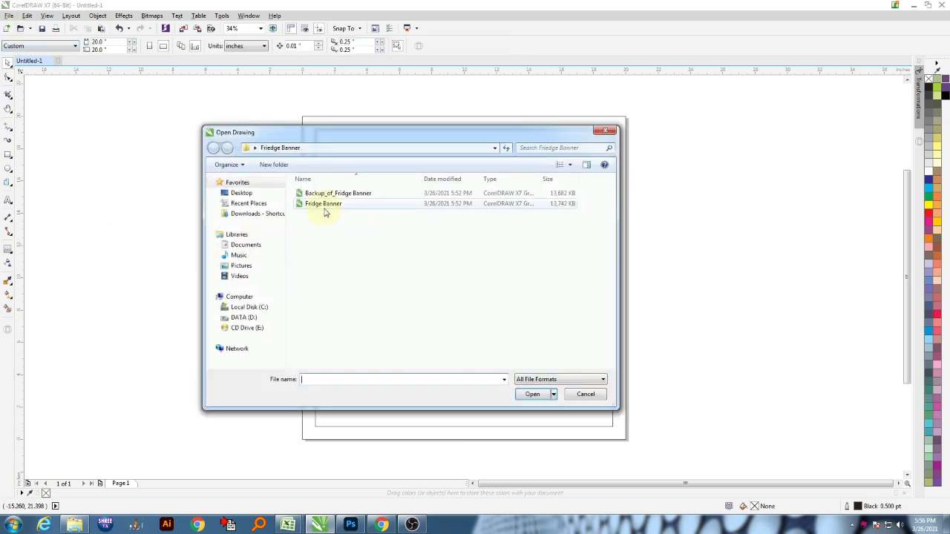
click(328, 203)
click(521, 412)
drag(190, 126, 724, 432)
click(88, 28)
Step: Paste the copied objects into Untitled-1 and arrange the colour swatches and the text and images on opposite sides of the page
click(29, 60)
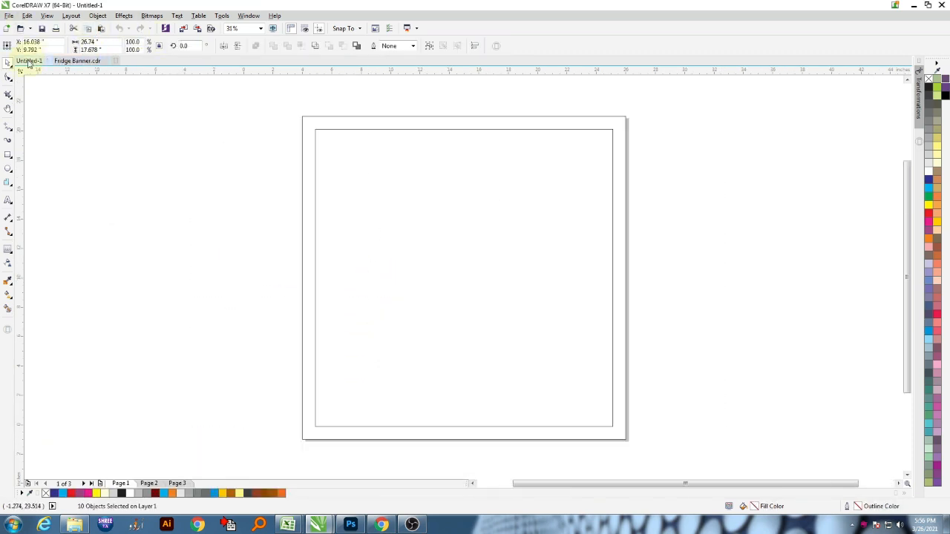
right_click(151, 186)
click(195, 252)
scroll(271, 250, down, 2)
drag(262, 252, 467, 254)
drag(439, 167, 494, 305)
drag(471, 257, 231, 263)
click(62, 262)
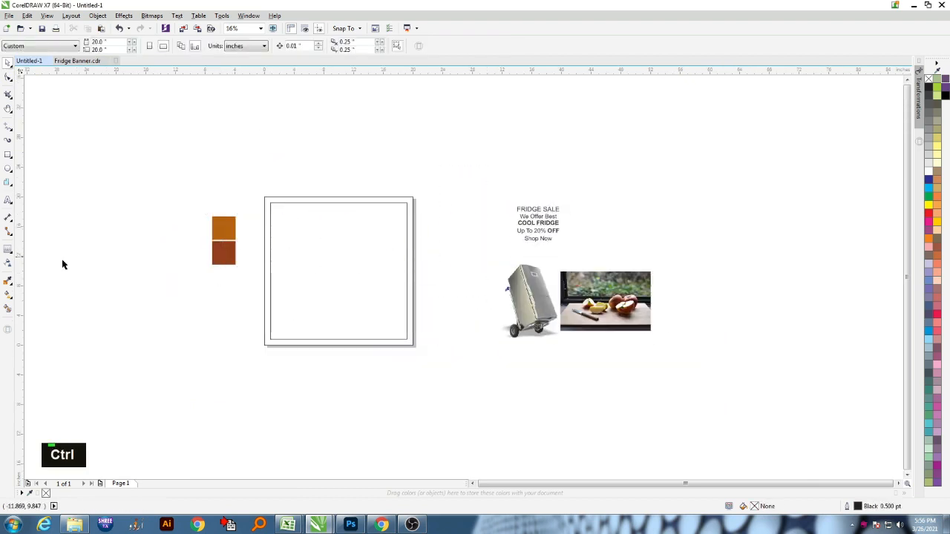
Step: Sample the orange-brown swatch colour and fill both the inner and outer squares with it
click(8, 282)
click(230, 250)
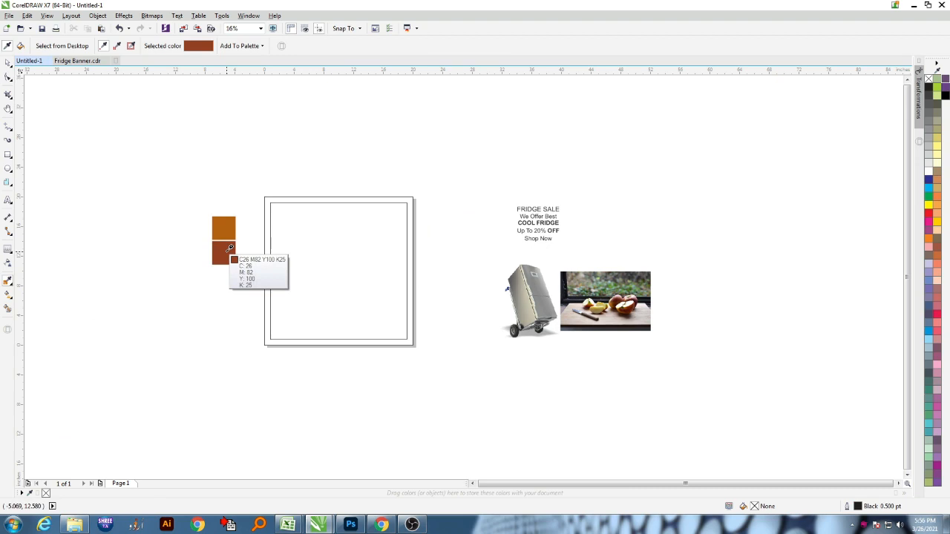
click(227, 225)
click(311, 242)
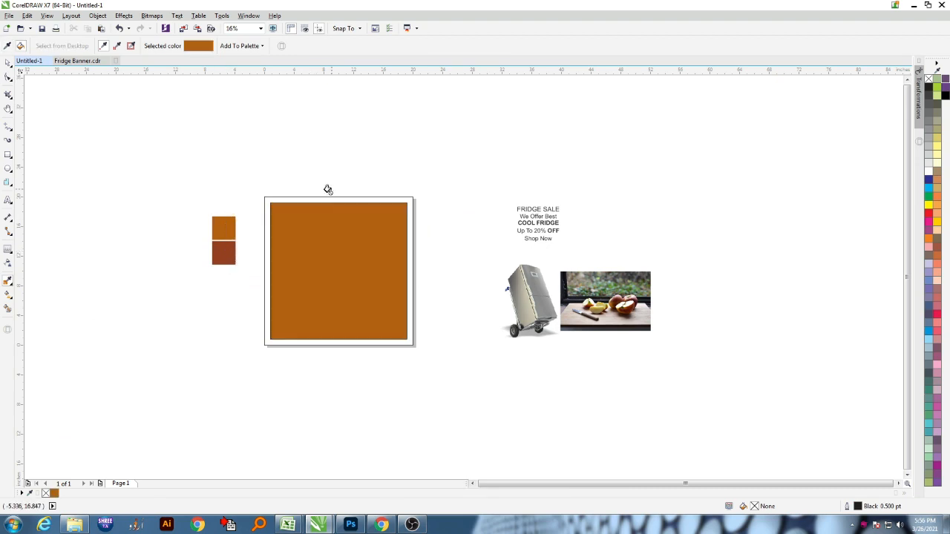
scroll(335, 195, up, 2)
scroll(393, 230, down, 2)
key(space)
Step: Give the inner square a white outline and remove the outline from the outer square
click(319, 241)
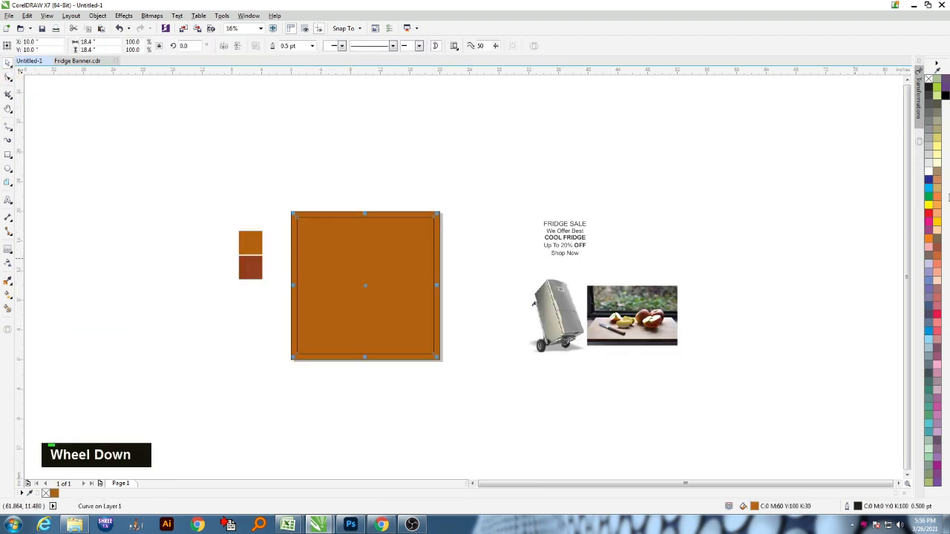
right_click(928, 172)
click(437, 212)
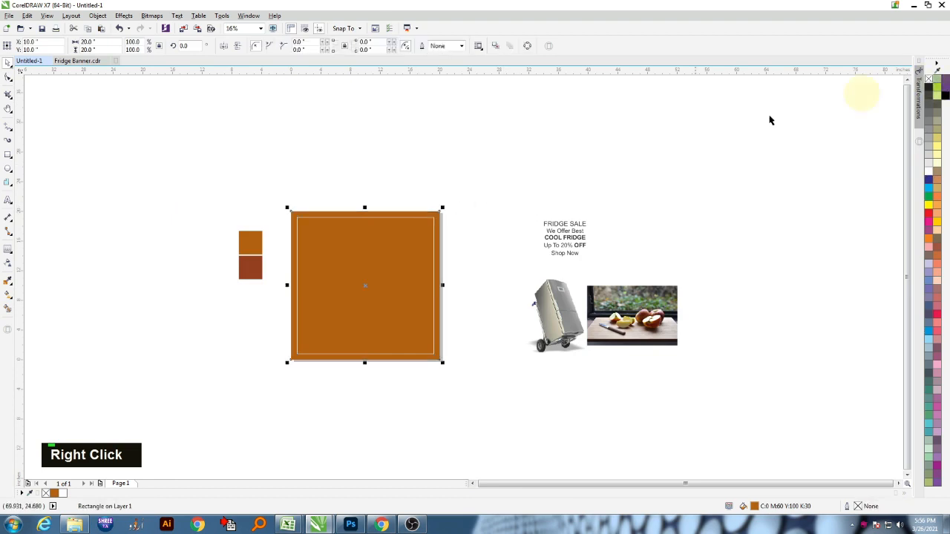
Step: Set the inner square's white outline width to 10 pt
double_click(401, 245)
click(312, 45)
click(293, 110)
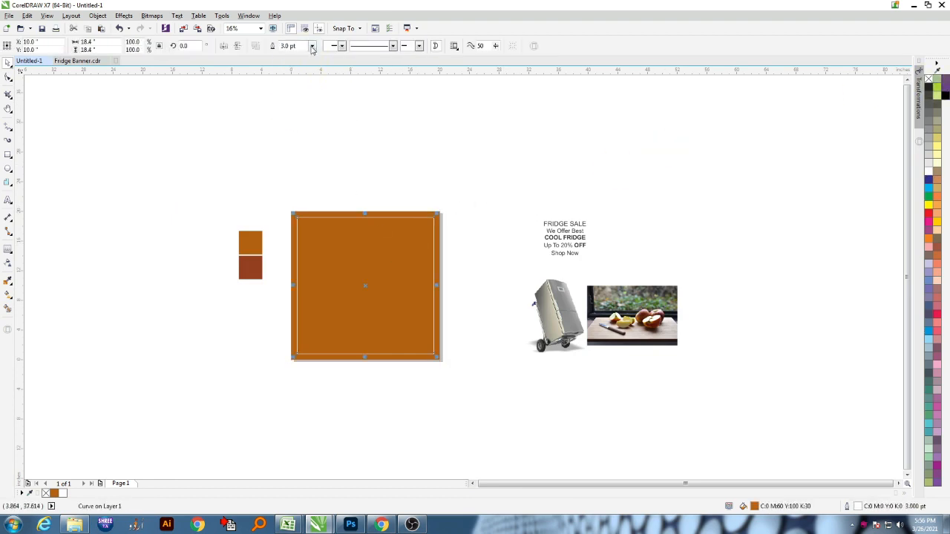
click(311, 45)
click(287, 152)
scroll(376, 258, up, 2)
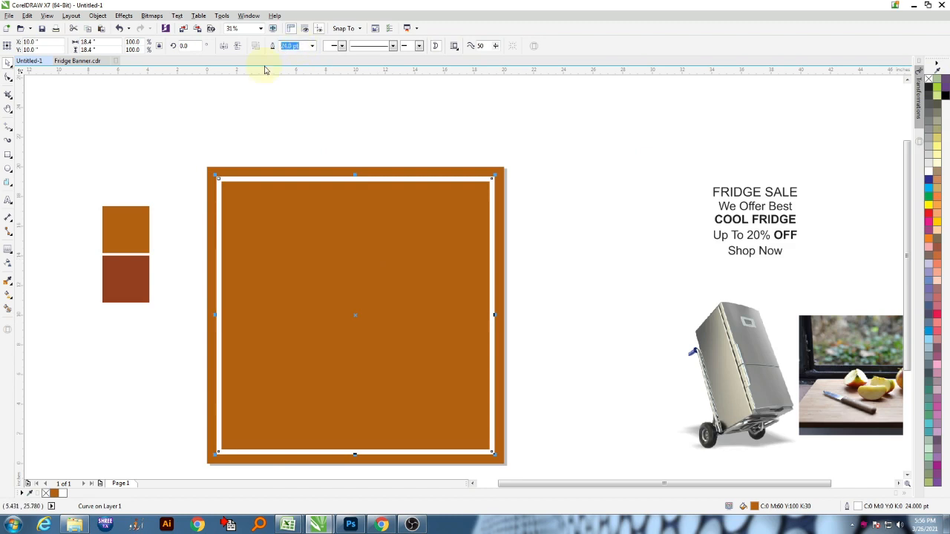
text(10)
key(Return)
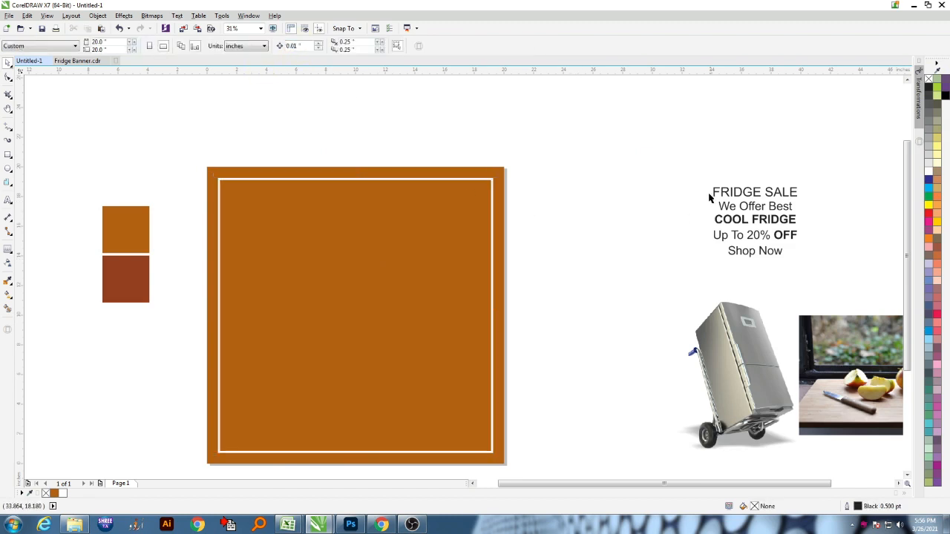
Step: Move the fridge-on-trolley image onto the left half of the orange-brown square
double_click(724, 192)
scroll(363, 252, down, 2)
scroll(689, 274, up, 2)
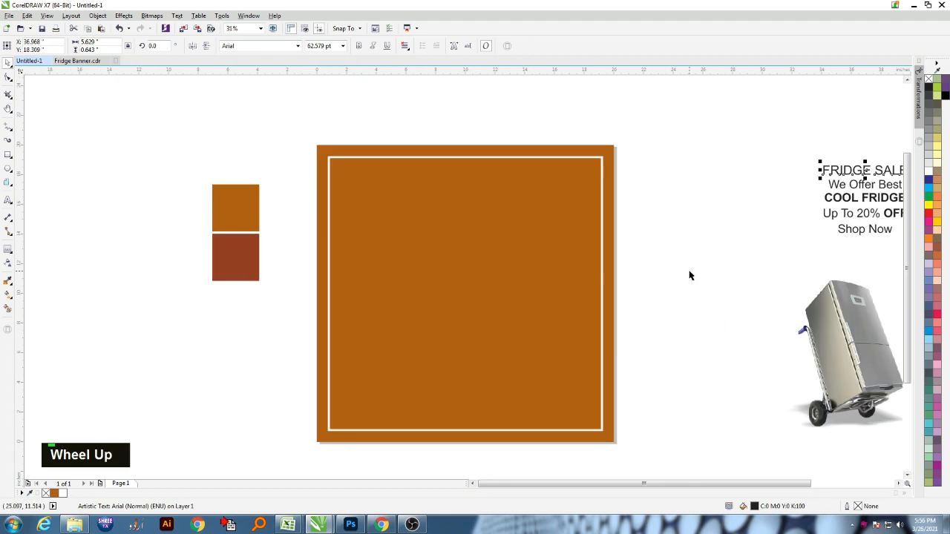
drag(834, 359, 488, 239)
Step: Apply an elliptical fountain fill to the inner square, with a white glow centred behind the fridge fading into orange-brown
click(561, 221)
key(g)
click(138, 46)
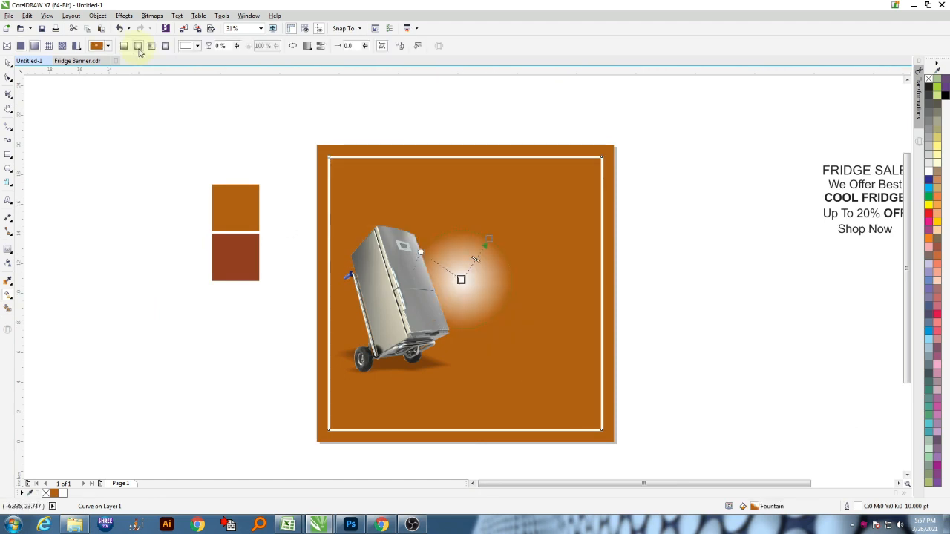
drag(410, 299, 458, 246)
drag(413, 302, 413, 289)
drag(83, 172, 89, 174)
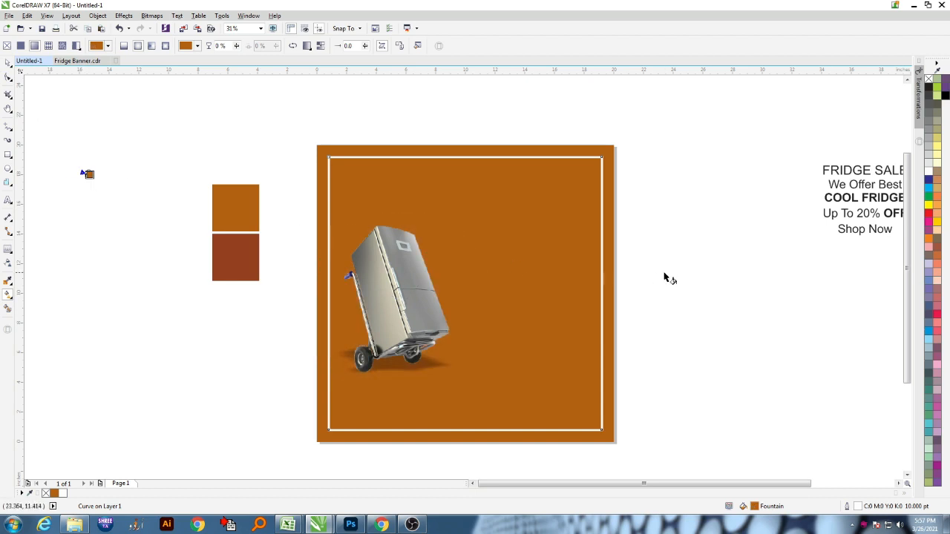
key(ctrl+z)
key(space)
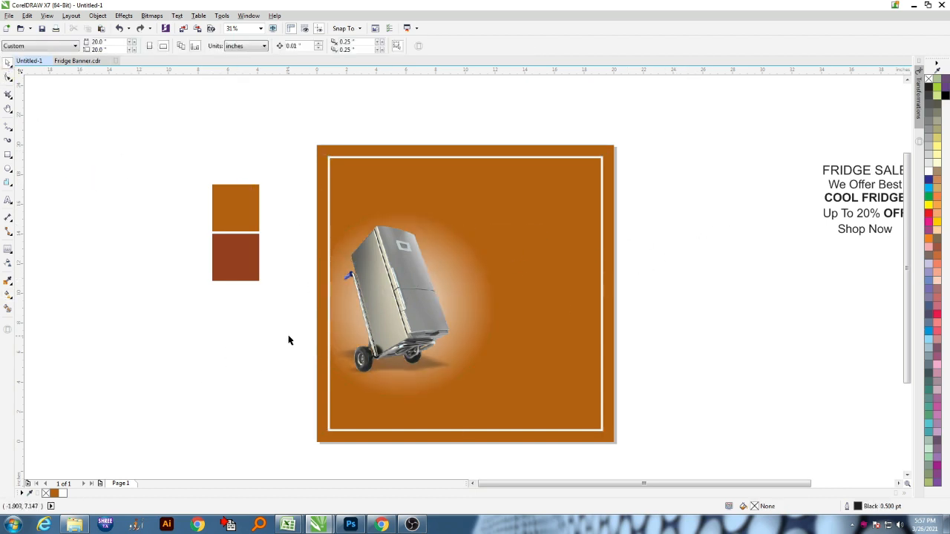
Step: Draw a white-filled circle about 8.9 inches wide beside the page and make a smaller concentric copy about 7.97 inches wide
click(9, 168)
mouse_move(106, 294)
mouse_down()
mouse_move(186, 394)
mouse_move(242, 430)
mouse_up()
scroll(302, 368, up, 1)
click(928, 171)
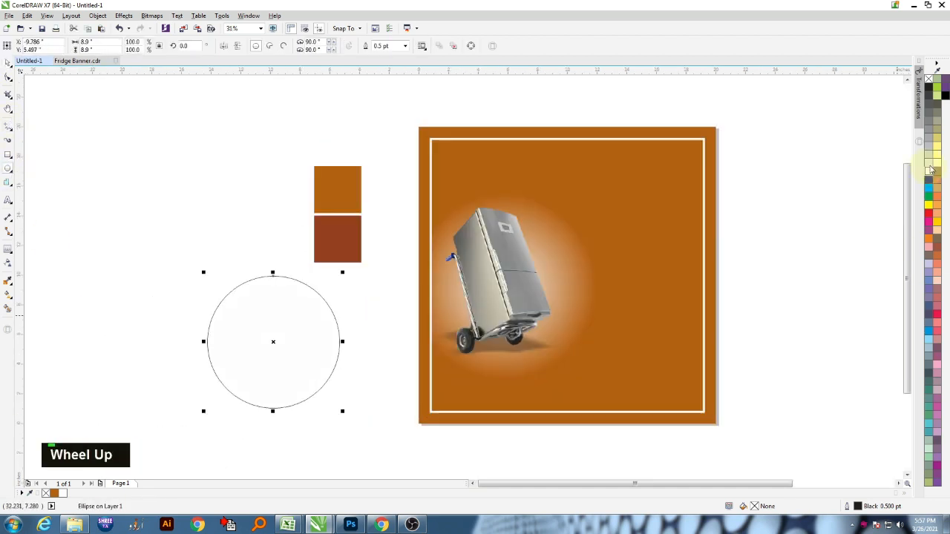
drag(344, 271, 334, 276)
right_click(335, 275)
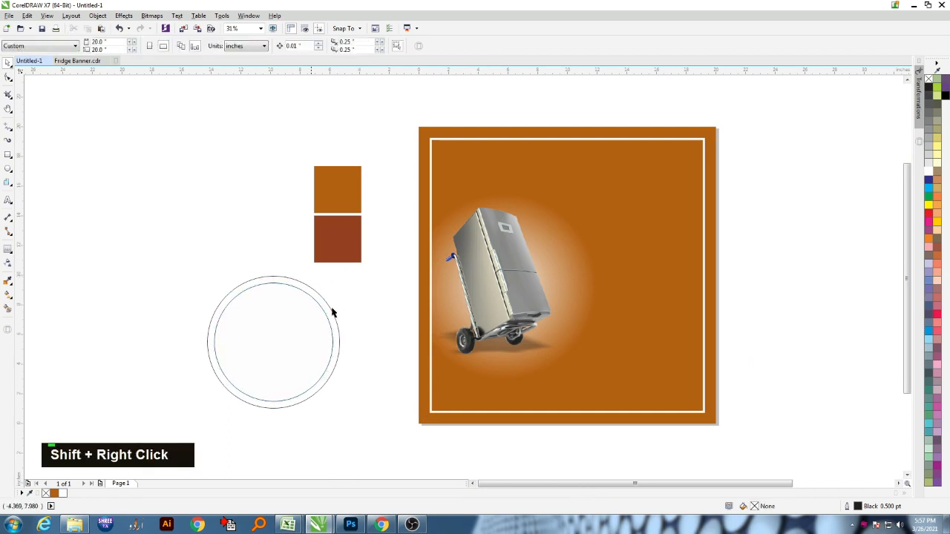
Step: Fill the inner circle red and apply an elliptical fountain fill with a white highlight near its upper part
click(930, 225)
scroll(248, 335, up, 1)
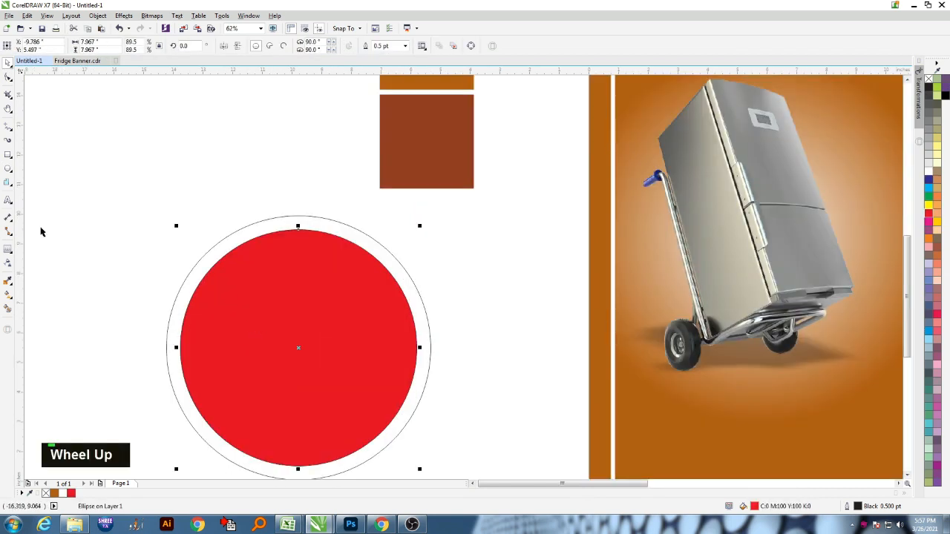
click(9, 300)
drag(287, 326, 280, 296)
click(137, 46)
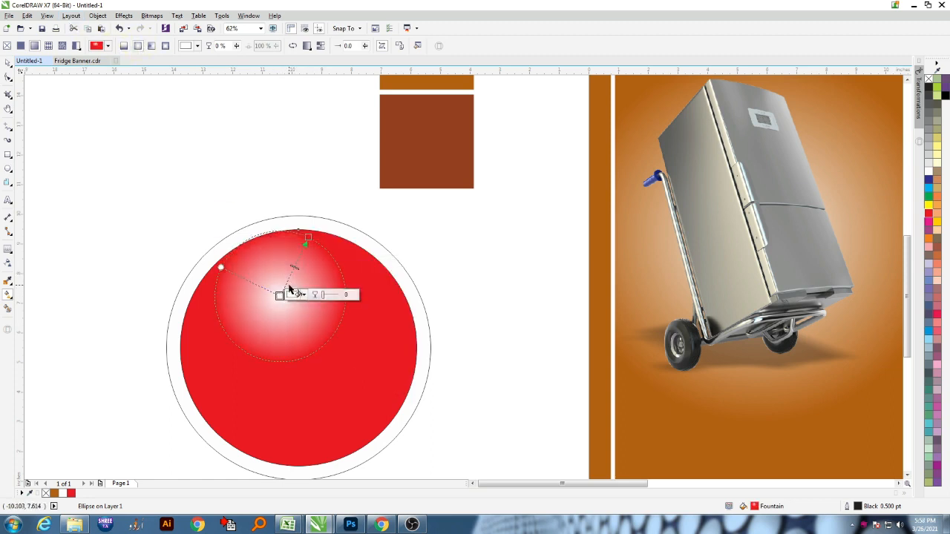
drag(308, 237, 322, 228)
Step: Add an orange midpoint colour to the circle's fountain fill and change its centre colour to yellow
double_click(295, 271)
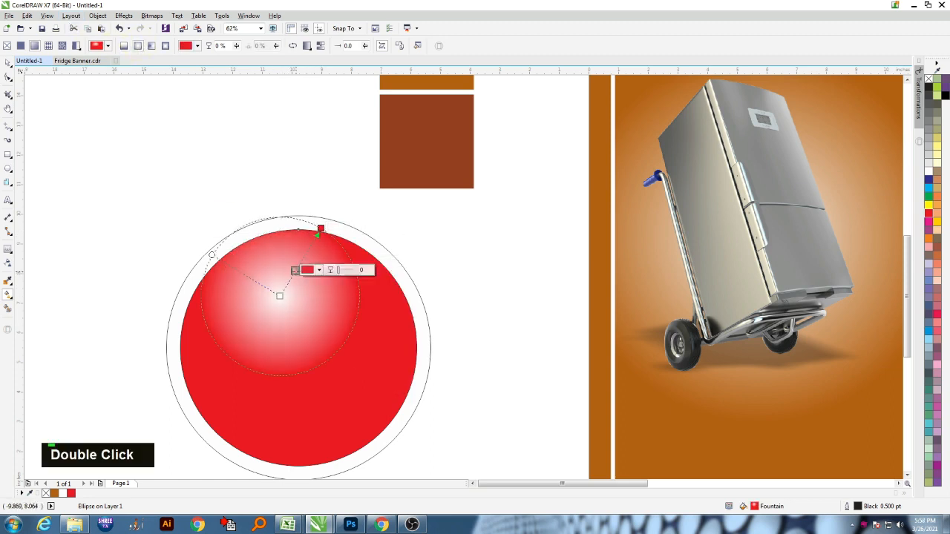
click(928, 238)
click(279, 295)
click(936, 221)
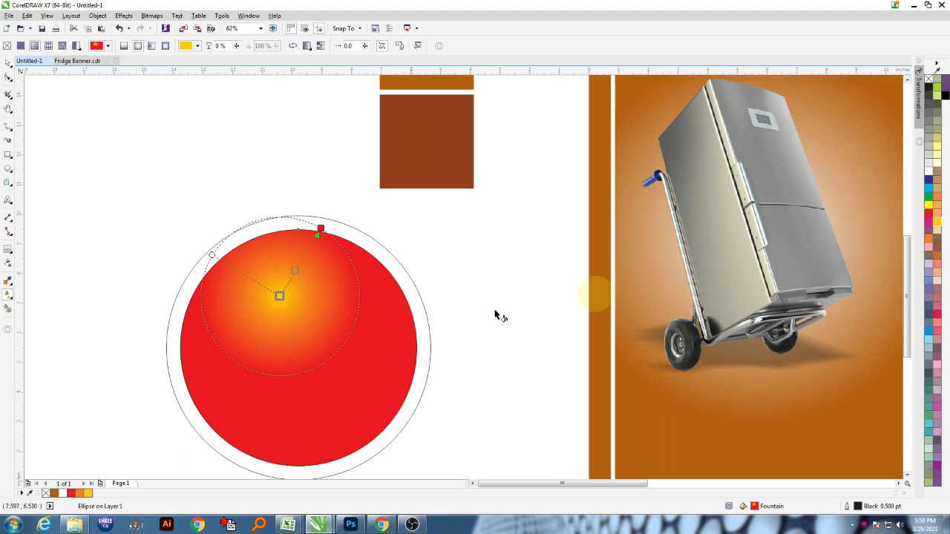
Step: Reposition and enlarge the circle's fountain fill so yellow starts near the top edge and blends into red below the middle
drag(280, 296, 276, 265)
drag(320, 228, 358, 363)
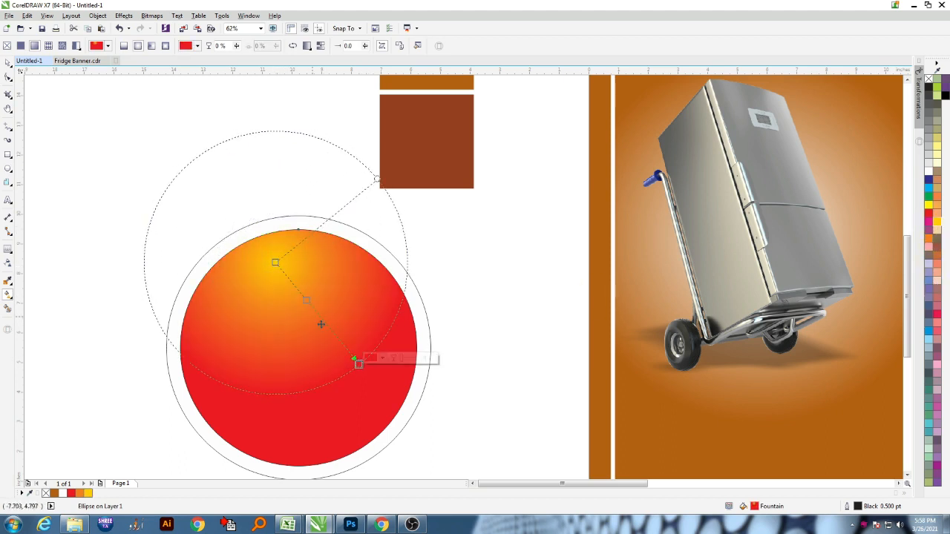
drag(275, 261, 295, 248)
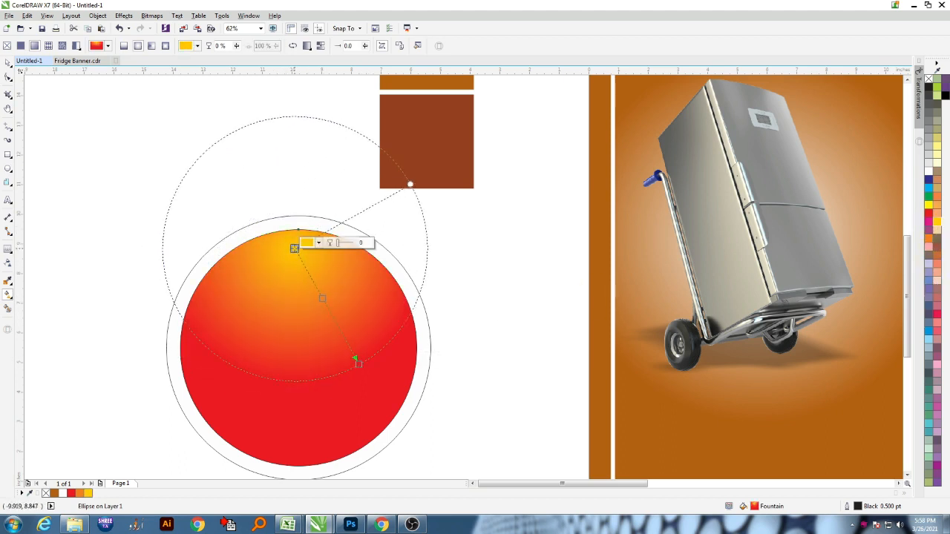
drag(359, 363, 354, 356)
drag(294, 249, 286, 247)
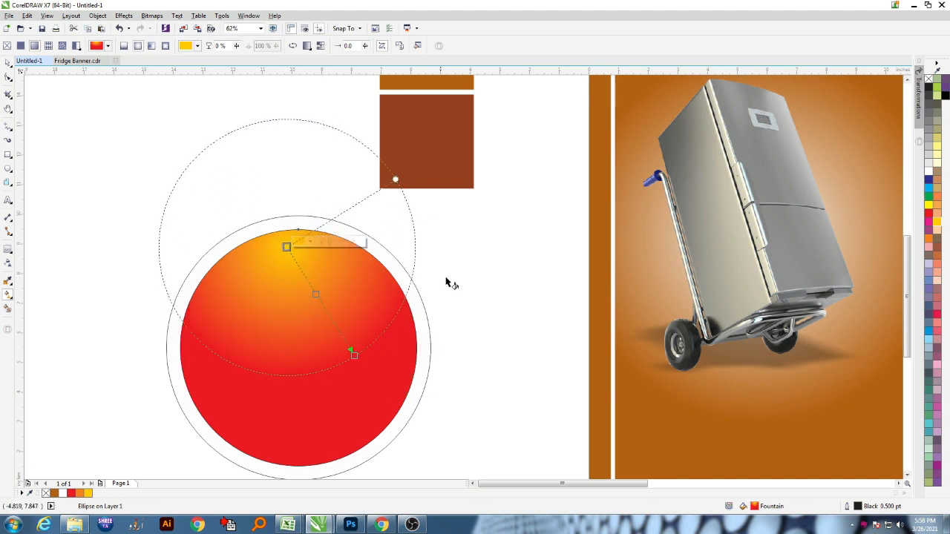
Step: Remove the outline from the inner gradient circle
scroll(445, 282, down, 2)
key(space)
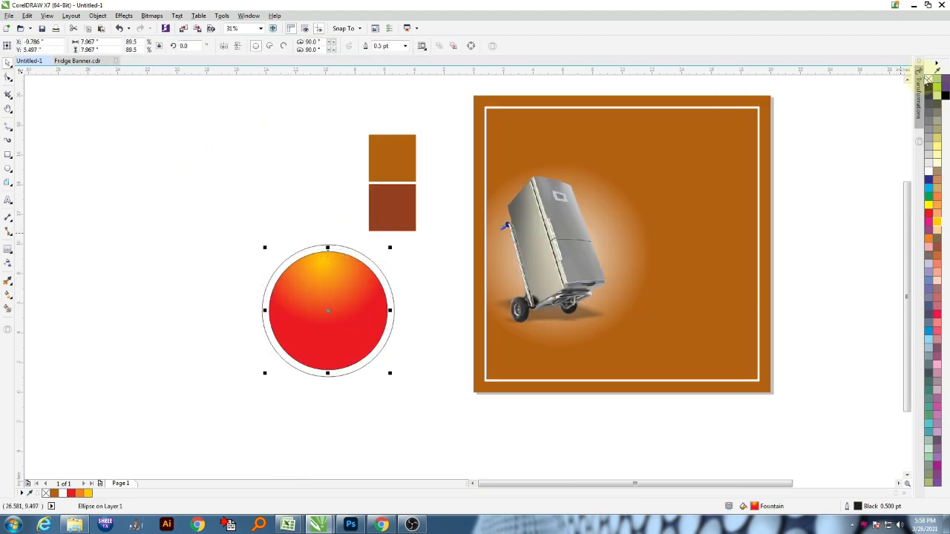
right_click(250, 229)
Step: Draw a small circle about 0.93 inches wide in the empty area, fill it red and remove its outline
scroll(323, 288, left, 3)
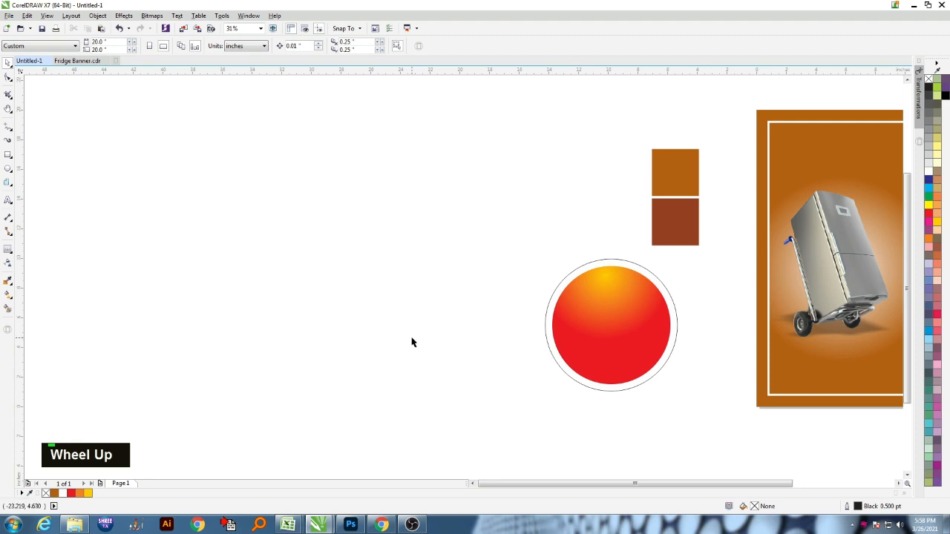
key(F7)
drag(195, 282, 209, 296)
click(929, 215)
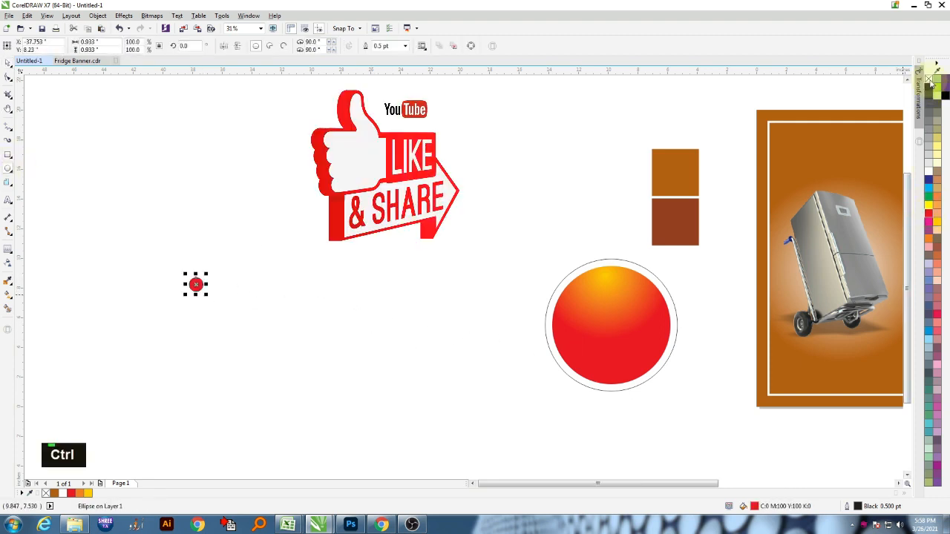
right_click(928, 79)
Step: Duplicate the red dot sideways at an even spacing and repeat the copy to build a horizontal row of dots
right_click(212, 287)
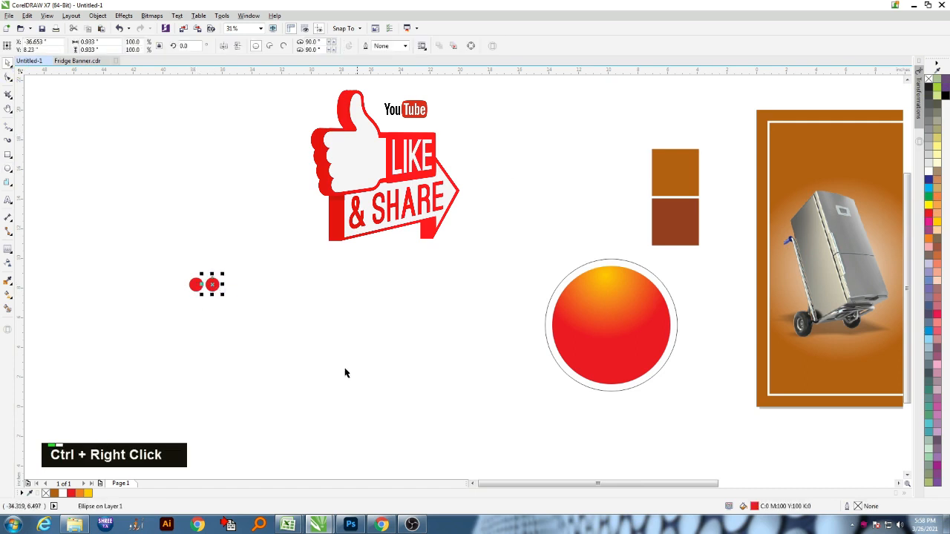
key(ctrl+r)
key(ctrl+r)
key(ctrl+r)
key(ctrl+r)
key(ctrl+r)
key(ctrl+r)
key(ctrl+r)
key(ctrl+r)
key(ctrl+r)
key(ctrl+r)
key(ctrl+r)
key(ctrl+r)
key(ctrl+r)
key(ctrl+r)
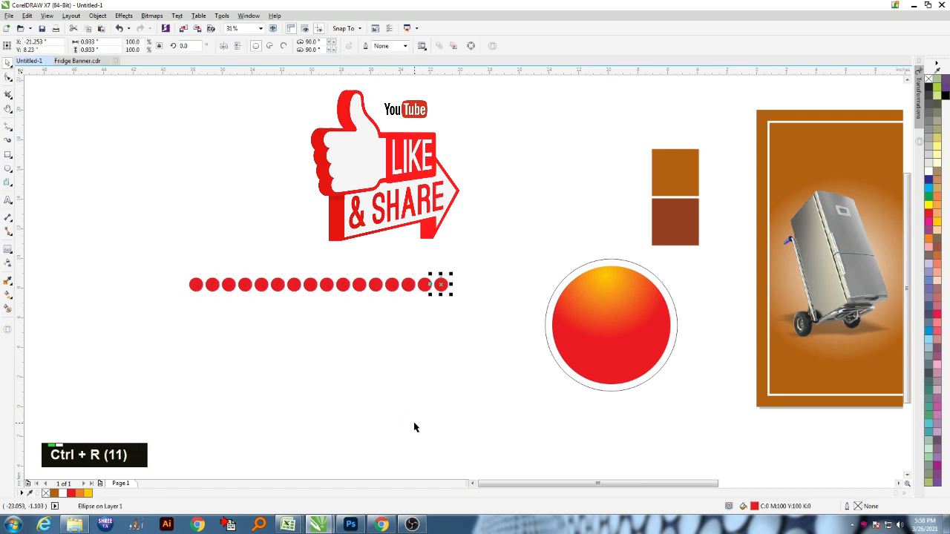
Step: Copy the dot row below with a half-dot sideways offset, then duplicate the pair downward to form ten staggered rows
drag(556, 364, 557, 361)
scroll(165, 290, up, 3)
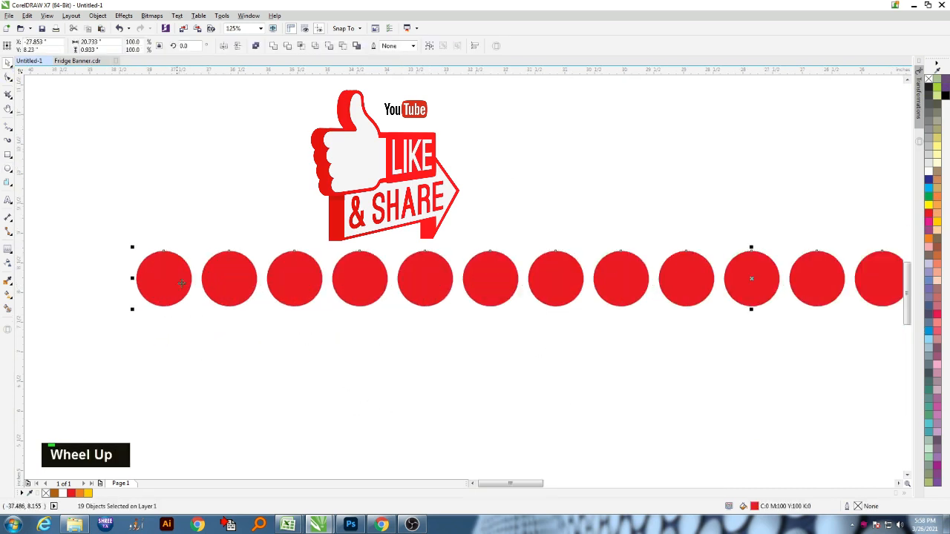
drag(174, 276, 236, 342)
right_click(236, 342)
scroll(176, 273, down, 3)
drag(469, 270, 462, 301)
right_click(462, 301)
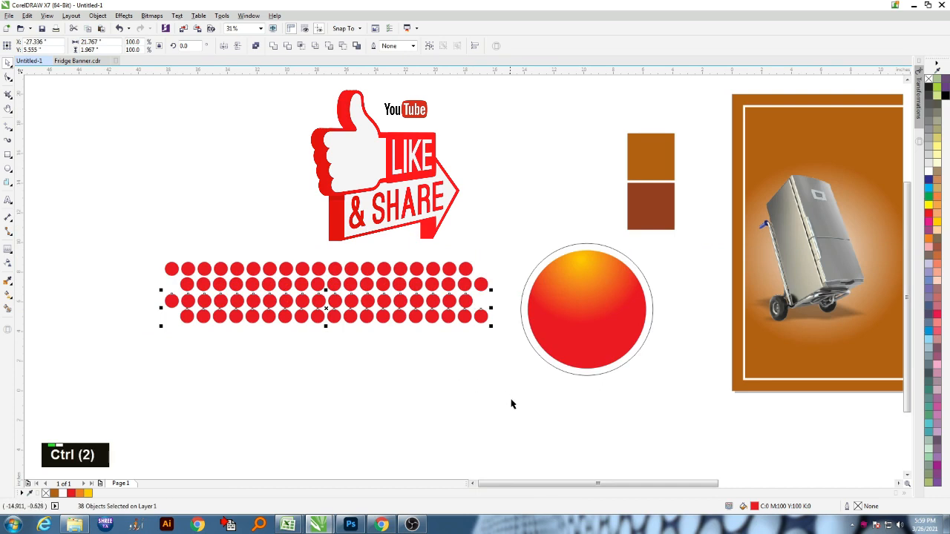
key(ctrl+r)
key(ctrl+r)
key(ctrl+r)
Step: Weld all the dots into one shape and apply a linear transparency that fades them out toward the upper rows
drag(160, 213, 509, 448)
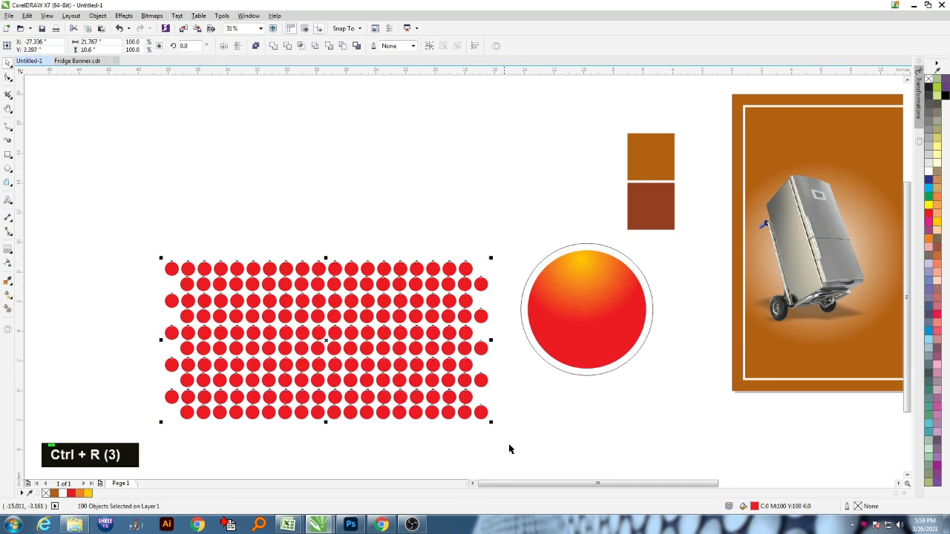
click(271, 46)
click(7, 263)
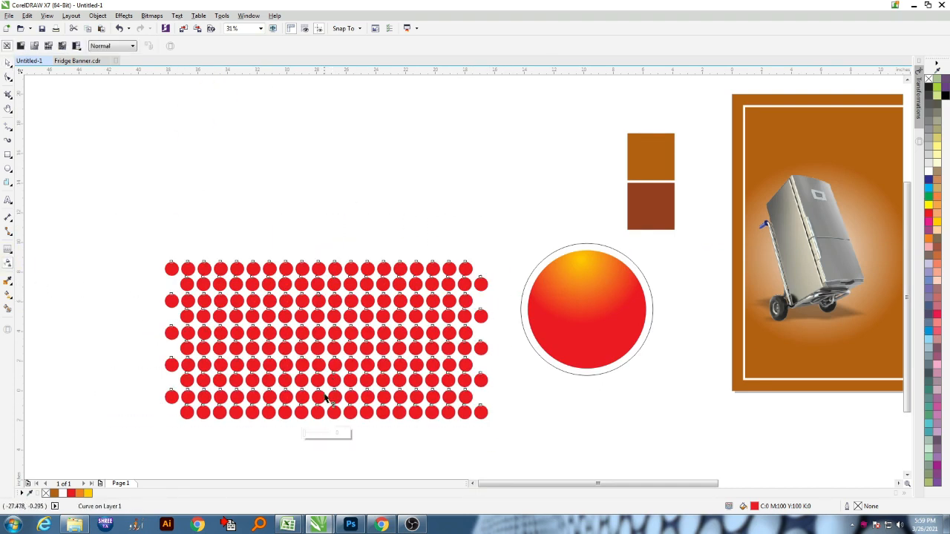
drag(330, 346, 322, 302)
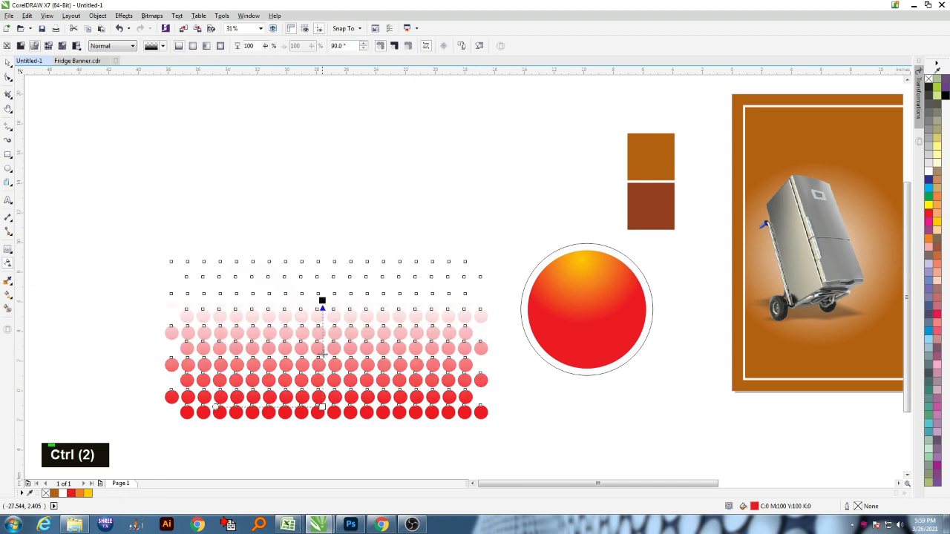
Step: Extend the dots' linear transparency past the bottom row and set its merge mode to Multiply
drag(323, 437, 322, 449)
click(8, 64)
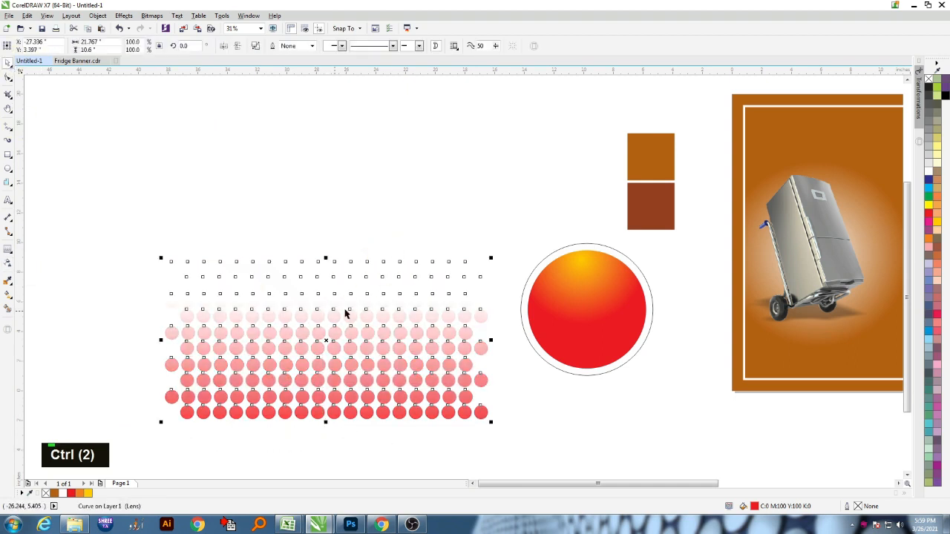
click(8, 263)
click(113, 46)
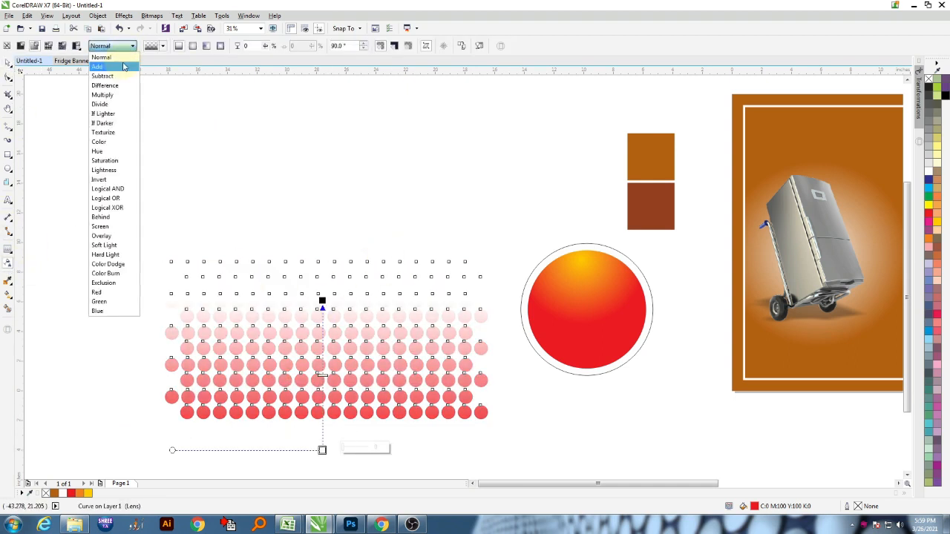
click(115, 95)
key(space)
Step: PowerClip the faded dot pattern inside the red-orange gradient circle
click(98, 15)
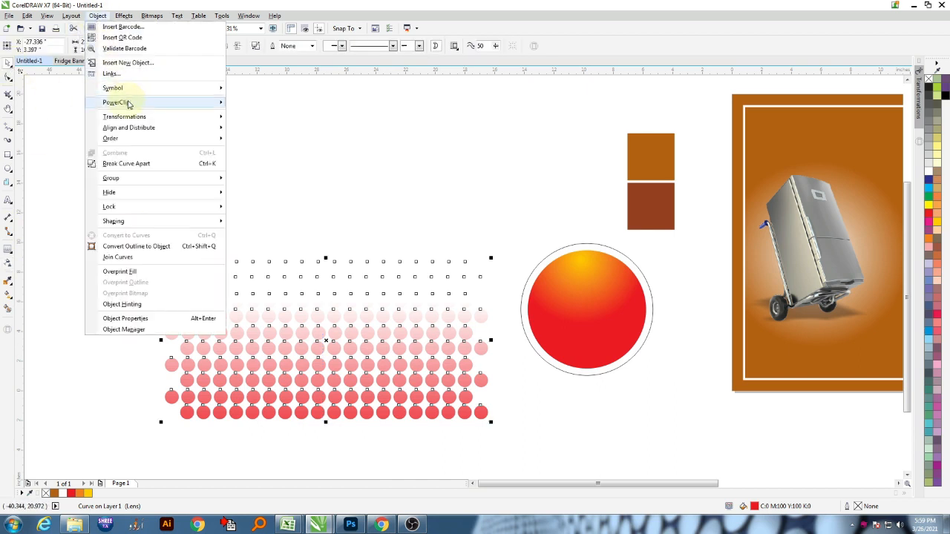
mouse_move(127, 99)
click(249, 101)
click(587, 307)
scroll(565, 327, up, 1)
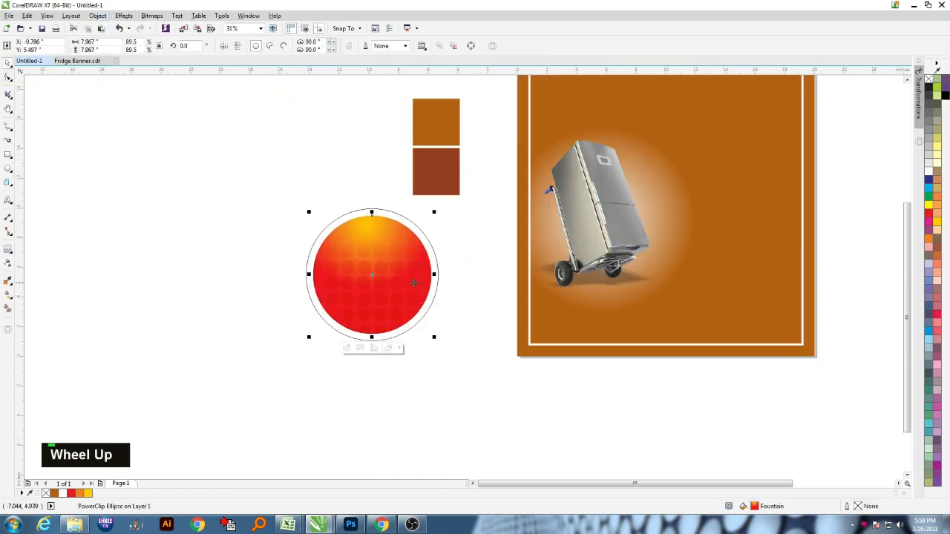
Step: Open the gradient circle's PowerClip contents and shrink the dot pattern to about 9.2 inches wide
alt+click(416, 275)
drag(537, 192, 473, 240)
scroll(376, 289, up, 2)
scroll(379, 267, down, 1)
drag(377, 253, 415, 158)
ctrl+right_click(415, 159)
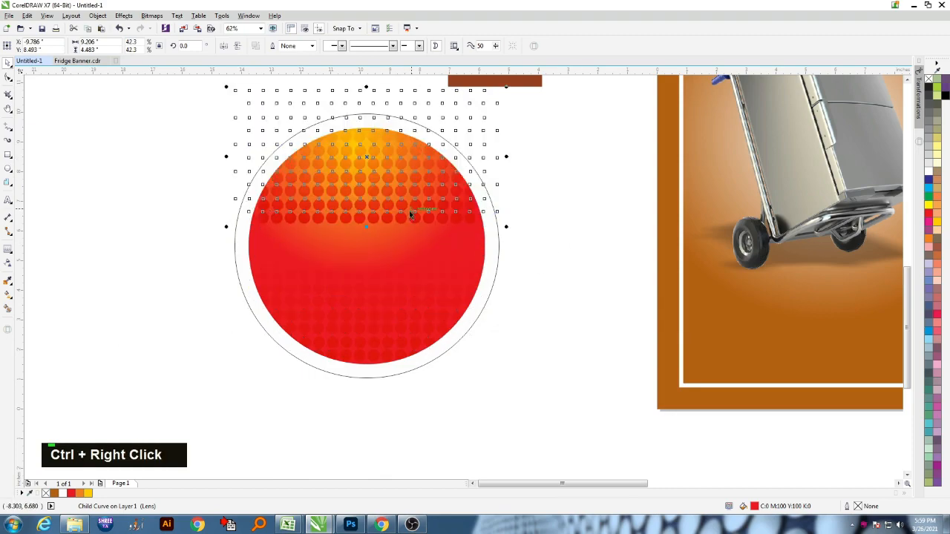
key(ctrl+z)
Step: Enlarge the dot pattern to about 13.2 inches wide, center it over the circle's lower part and finish editing the PowerClip
drag(506, 224, 565, 196)
drag(368, 297, 370, 272)
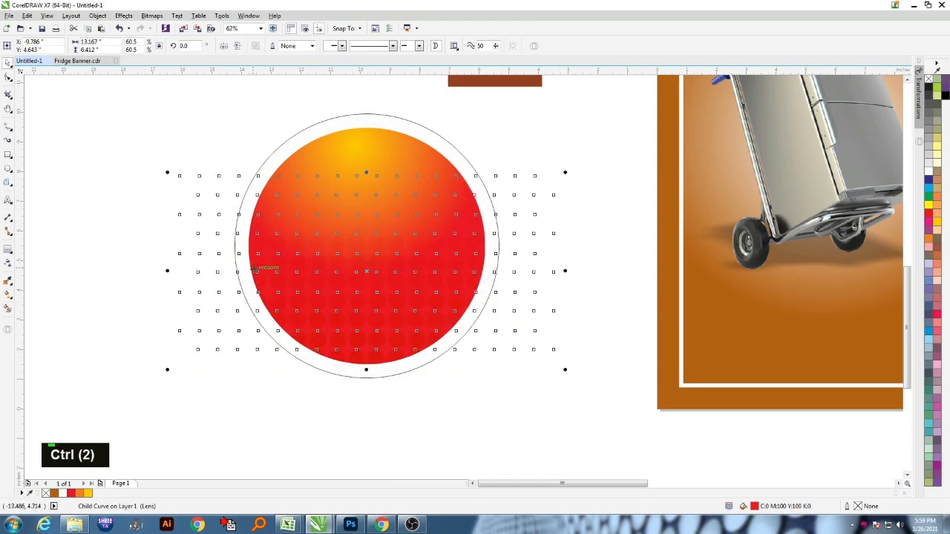
click(132, 193)
scroll(270, 245, down, 1)
scroll(347, 188, up, 1)
Step: Shrink the white outer circle concentrically to about 8.57 inches and remove its outline
key(ctrl+z)
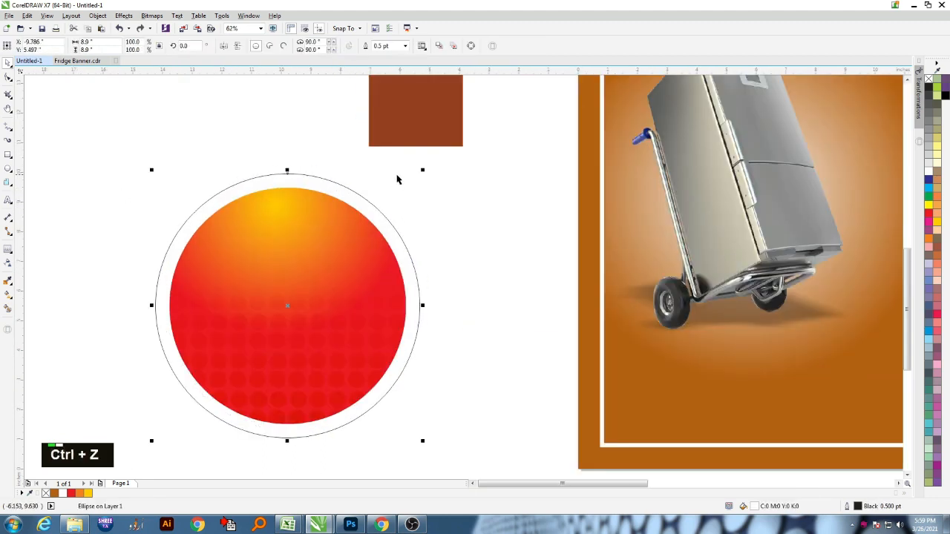
drag(424, 166, 422, 175)
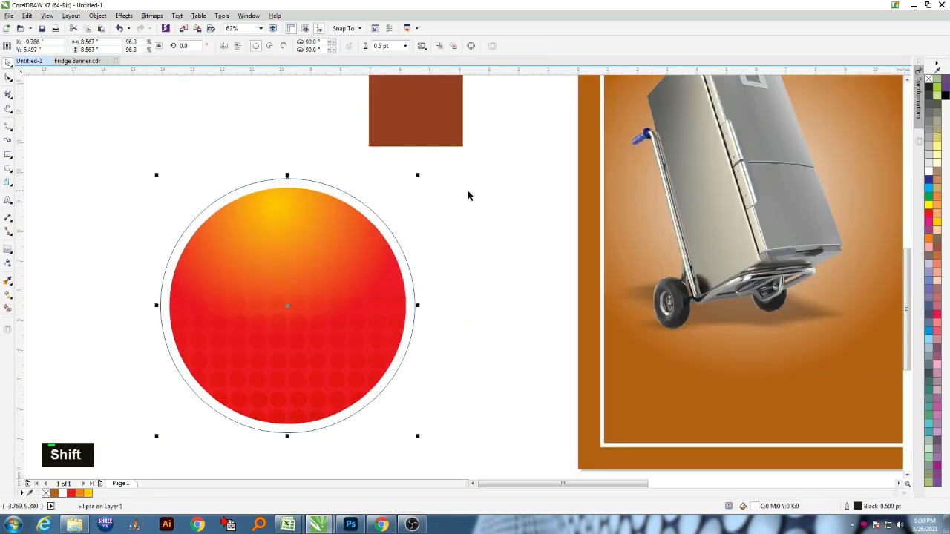
right_click(928, 78)
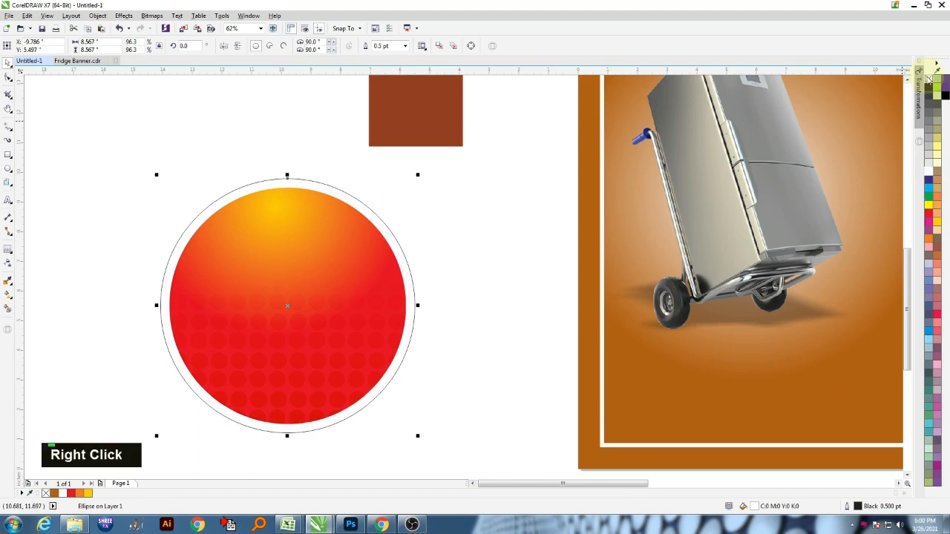
Step: Group the gradient circle with its white ring, place it over the fridge and enlarge it to about 9.4 inches
drag(117, 138, 421, 401)
scroll(438, 416, down, 1)
key(ctrl+g)
scroll(441, 399, down, 1)
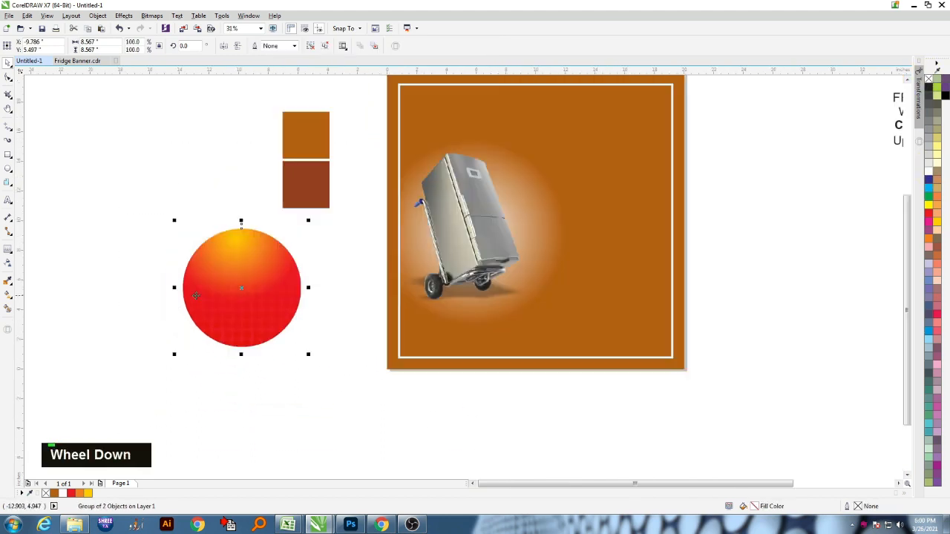
drag(297, 295, 540, 236)
scroll(585, 143, up, 1)
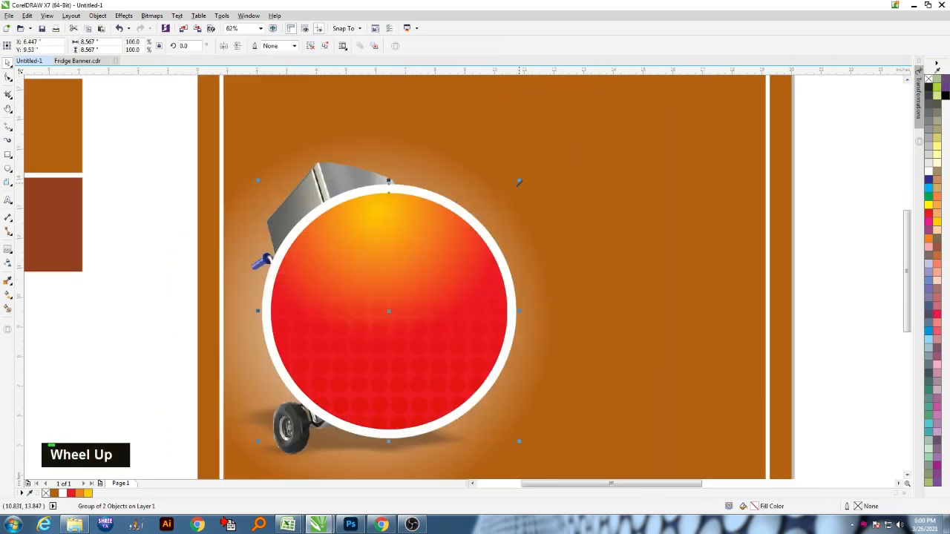
drag(512, 178, 531, 168)
Step: Bring the fridge image in front of the circle badge and adjust both positions so the fridge base extends below the badge
click(319, 170)
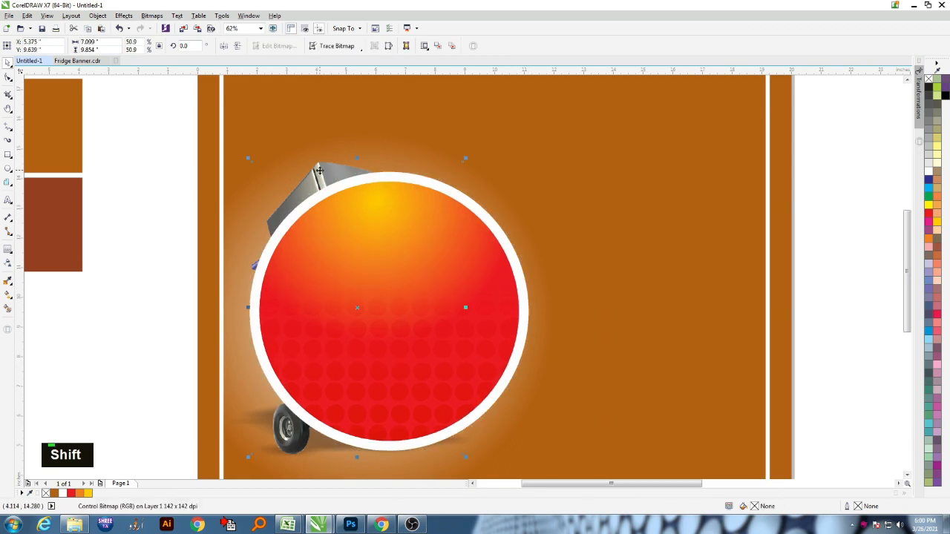
key(shift+Page_Up)
scroll(335, 244, down, 1)
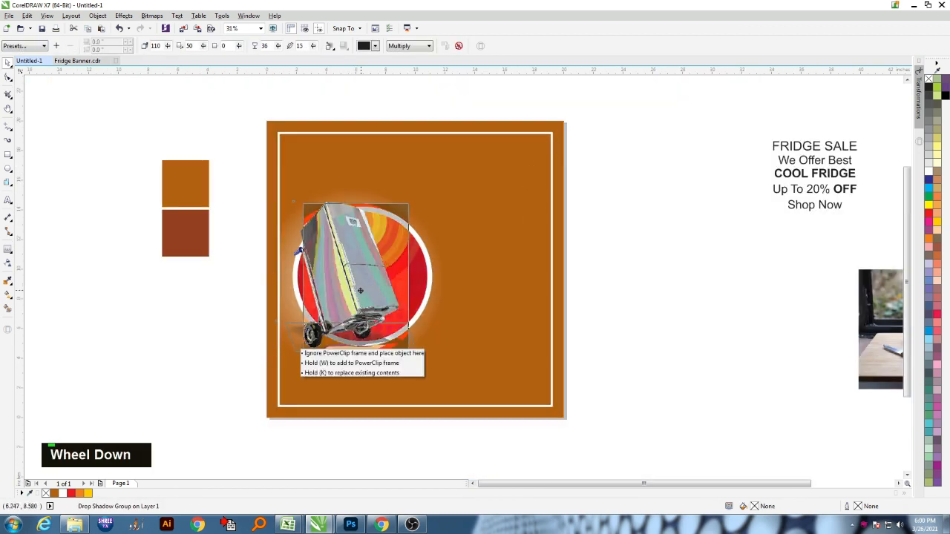
click(430, 273)
drag(432, 267, 433, 244)
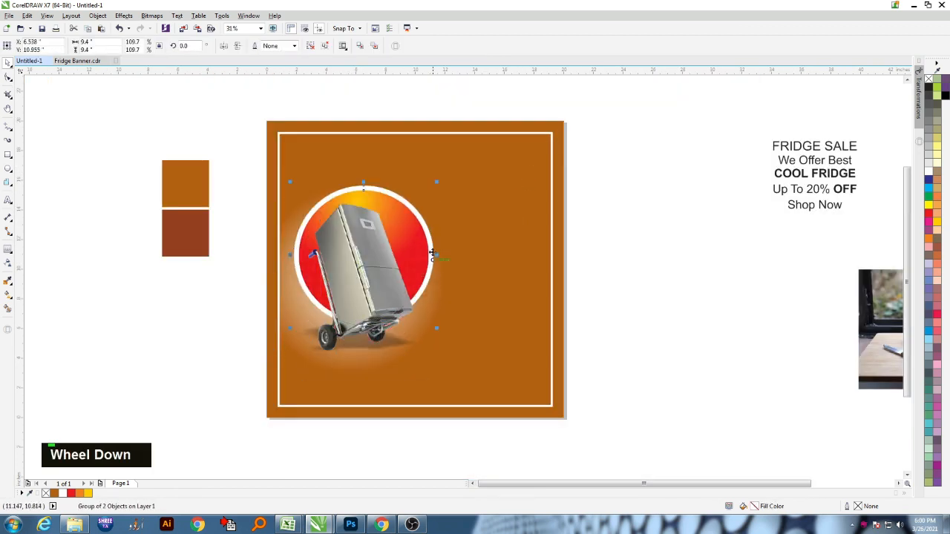
click(383, 294)
drag(383, 295, 383, 303)
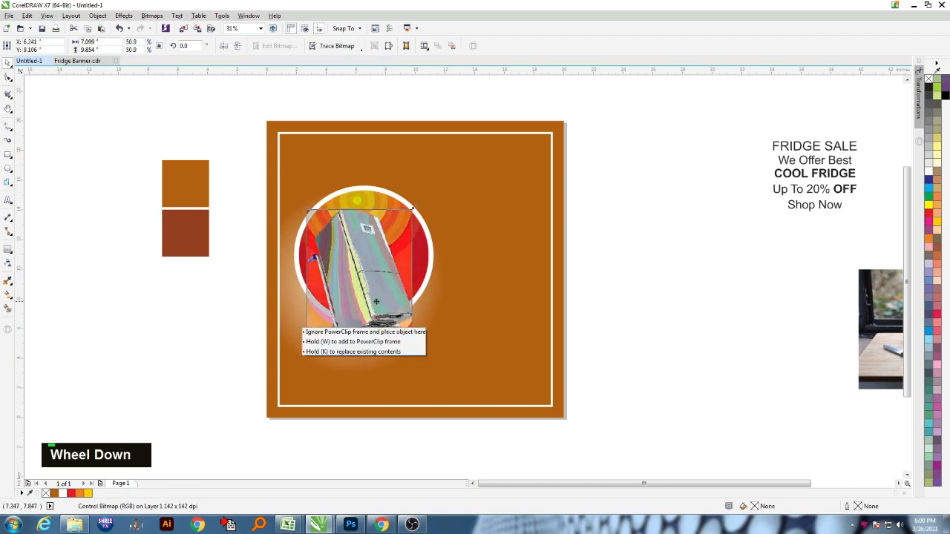
click(588, 290)
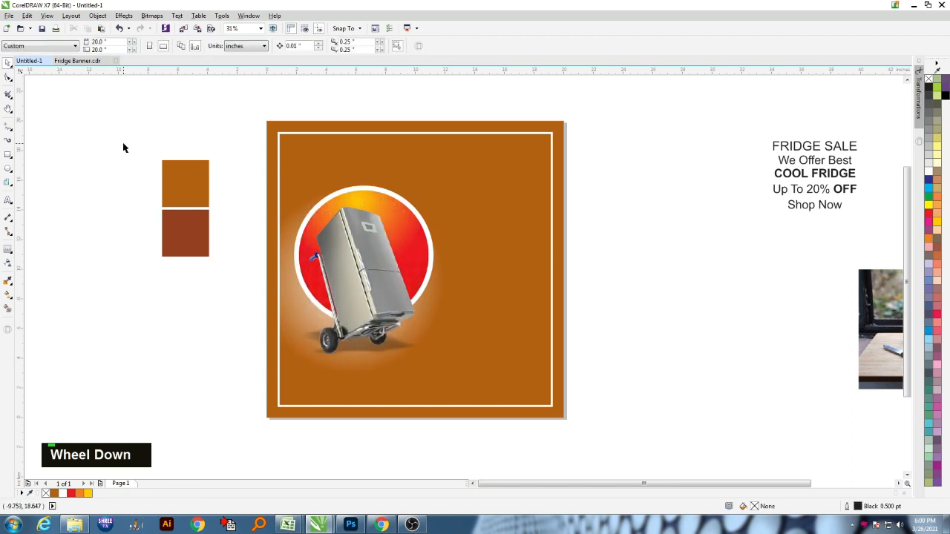
Step: Draw a circle about 5.9 inches wide beside the fridge, fill it with 20% black and remove its outline
key(shift+F4)
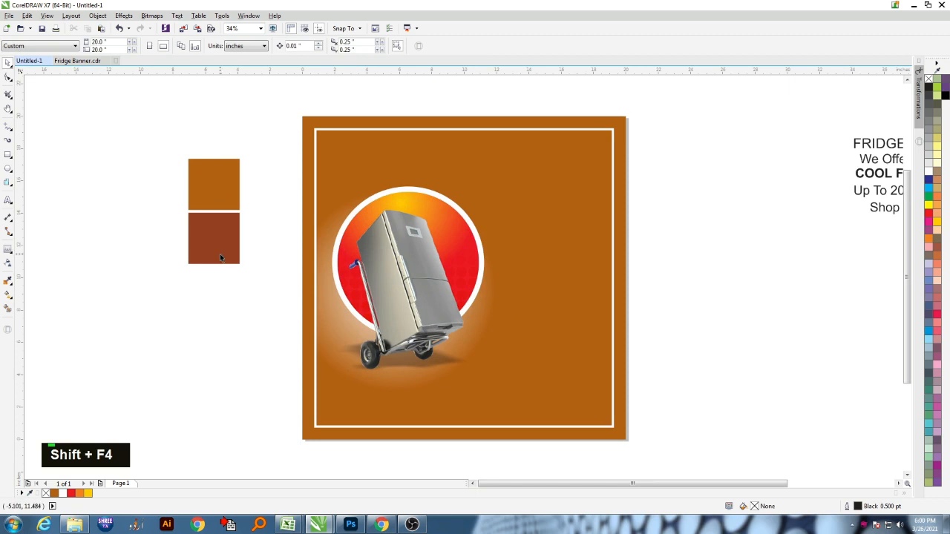
scroll(217, 307, up, 1)
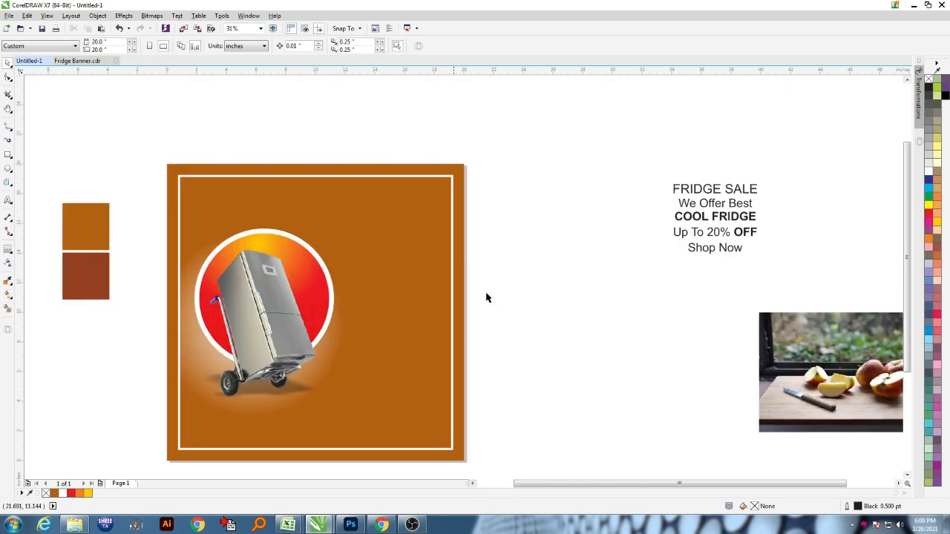
click(9, 169)
drag(348, 288, 438, 377)
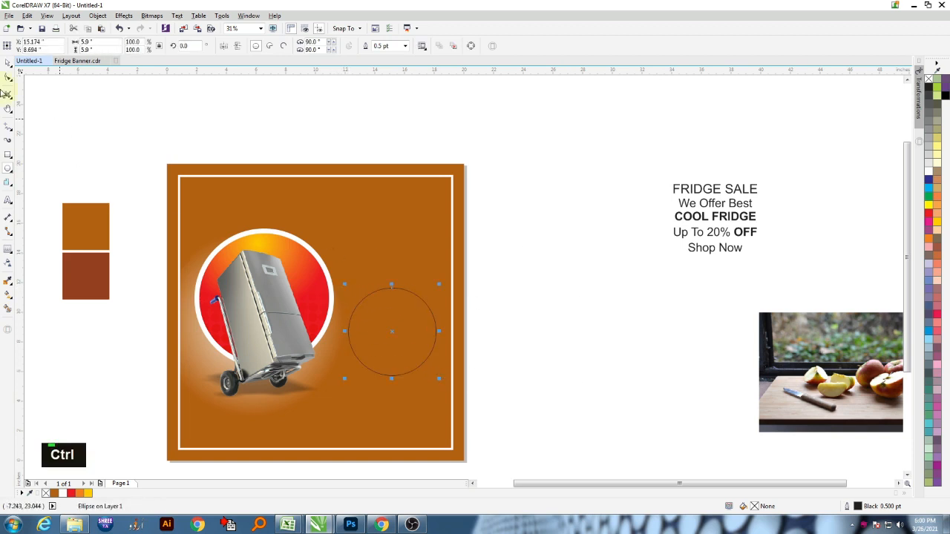
click(930, 159)
right_click(928, 78)
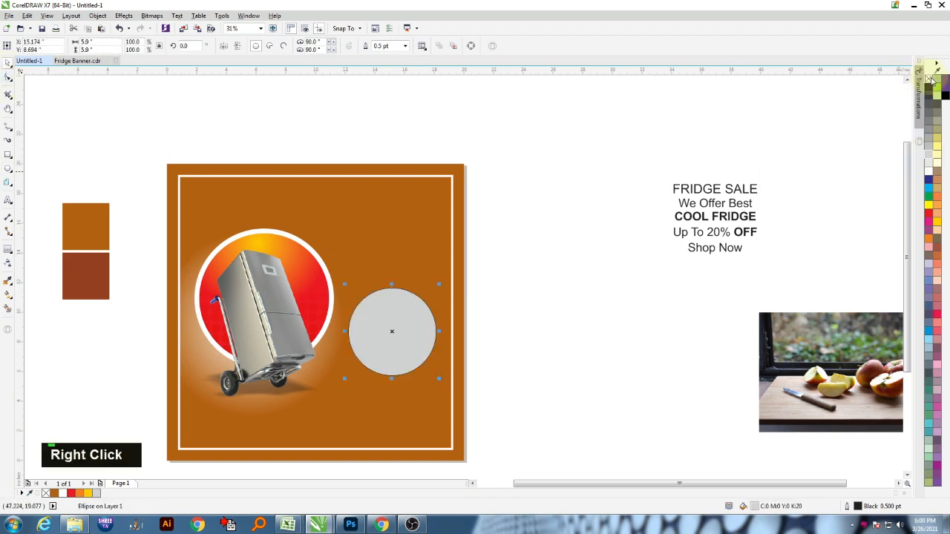
Step: Duplicate the grey circle concentrically at about 5.43 inches and give the copy a black hairline outline
scroll(564, 203, up, 2)
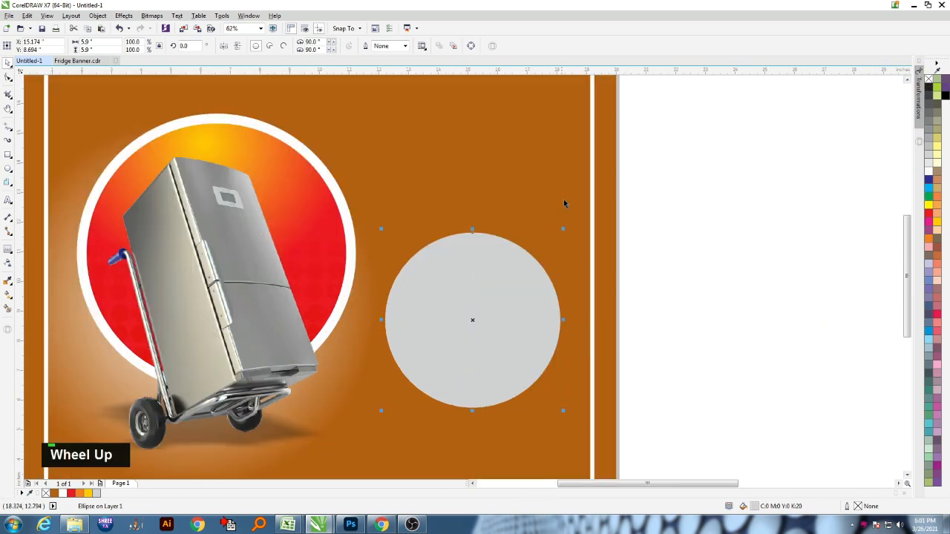
shift+drag(563, 229, 562, 235)
shift+right_click(562, 235)
right_click(928, 79)
right_click(928, 87)
click(850, 119)
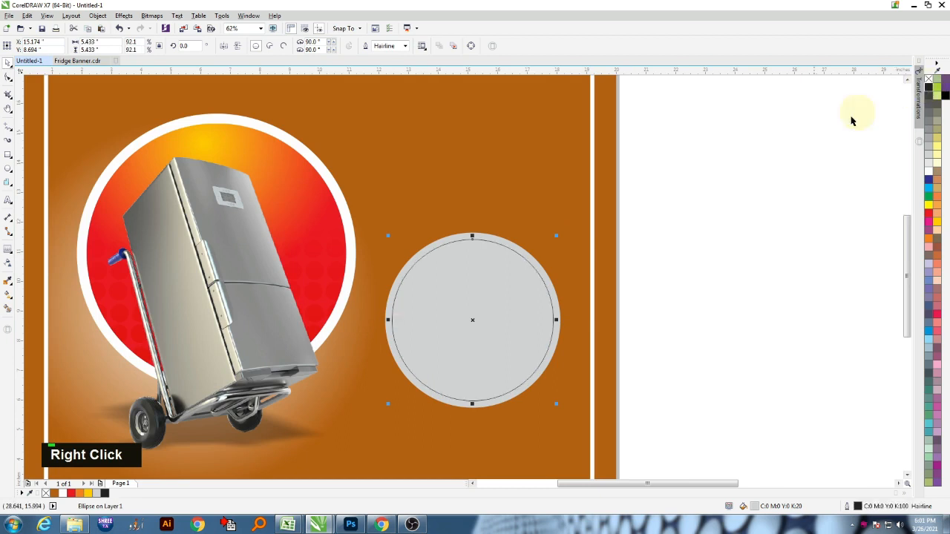
Step: Place the sliced-apple photo inside the inner grey circle as PowerClip content
scroll(434, 202, down, 1)
drag(846, 261, 455, 250)
click(490, 279)
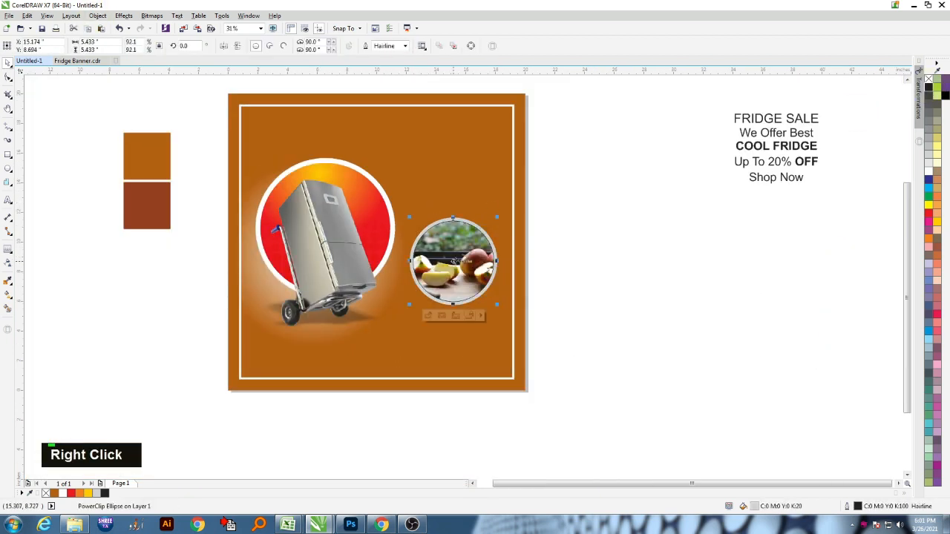
Step: Scale the apple photo to about 9.16 inches wide and reposition it so the apples fill the circle
mouse_move(467, 267)
mouse_down()
mouse_move(443, 269)
mouse_move(461, 265)
mouse_up()
drag(517, 196, 509, 199)
drag(463, 248, 467, 247)
drag(513, 199, 497, 213)
scroll(482, 285, up, 1)
mouse_move(455, 272)
mouse_down()
mouse_move(471, 278)
mouse_move(460, 272)
mouse_up()
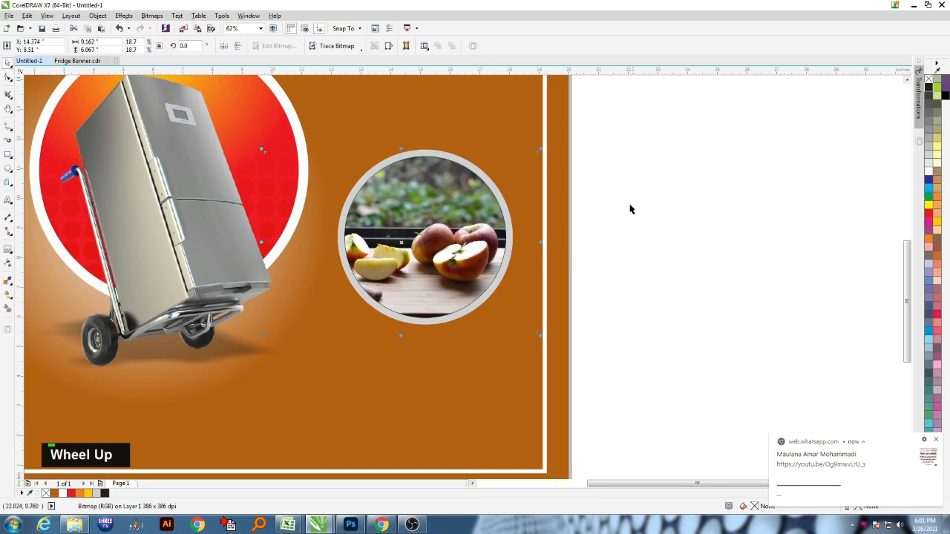
Step: Remove the outline from the circle that holds the apple photo
click(475, 222)
right_click(928, 78)
click(606, 203)
scroll(602, 204, down, 1)
scroll(427, 234, down, 1)
scroll(450, 196, up, 1)
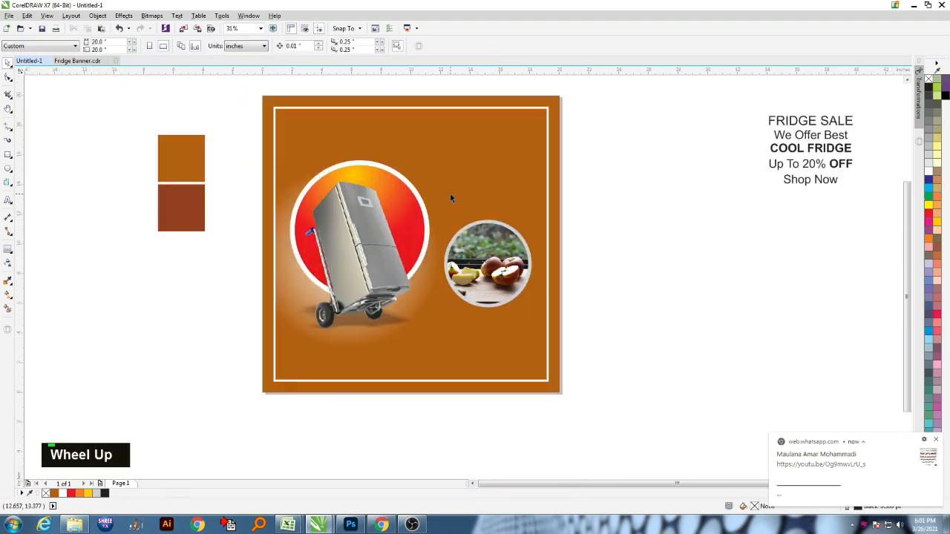
Step: Draw a closed triangle about 5.6 × 2.8 inches from a point on the fridge door to the apple photo circle
click(8, 127)
scroll(448, 237, up, 1)
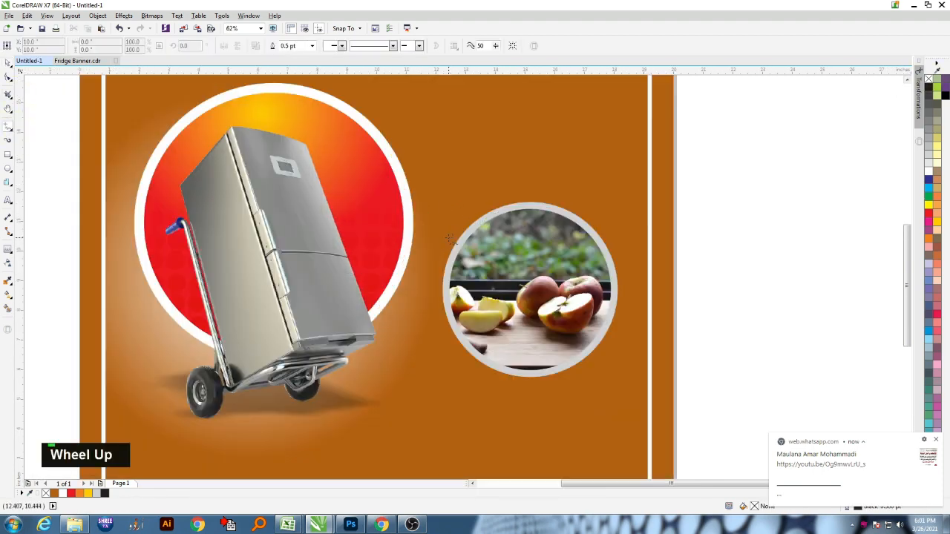
click(325, 214)
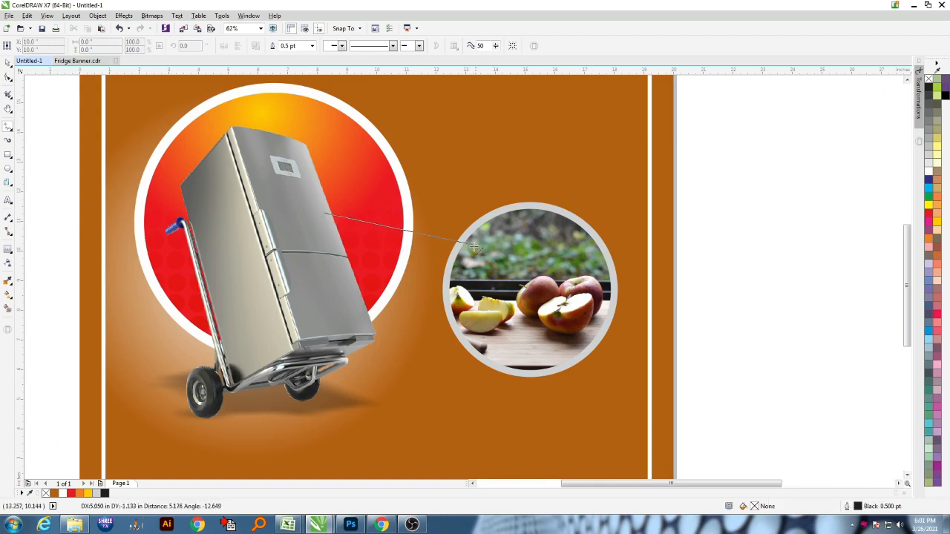
click(493, 232)
click(324, 214)
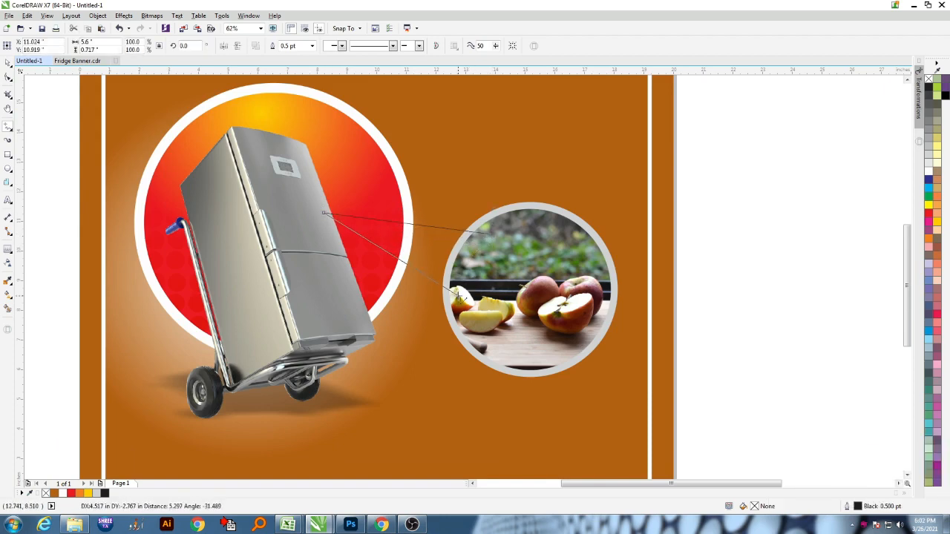
click(461, 295)
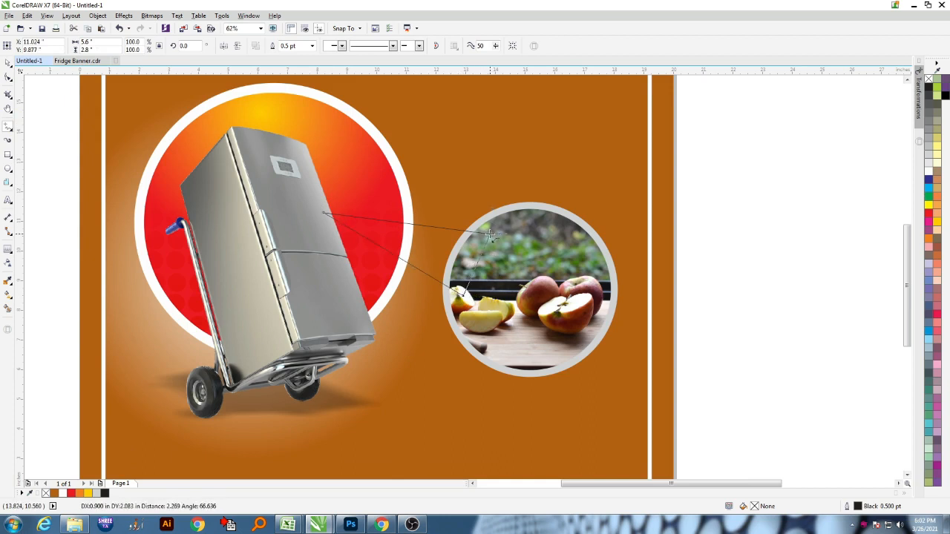
click(489, 234)
Step: Fill the triangle with 10% black, remove its outline and move it behind the apple photo circle
click(8, 65)
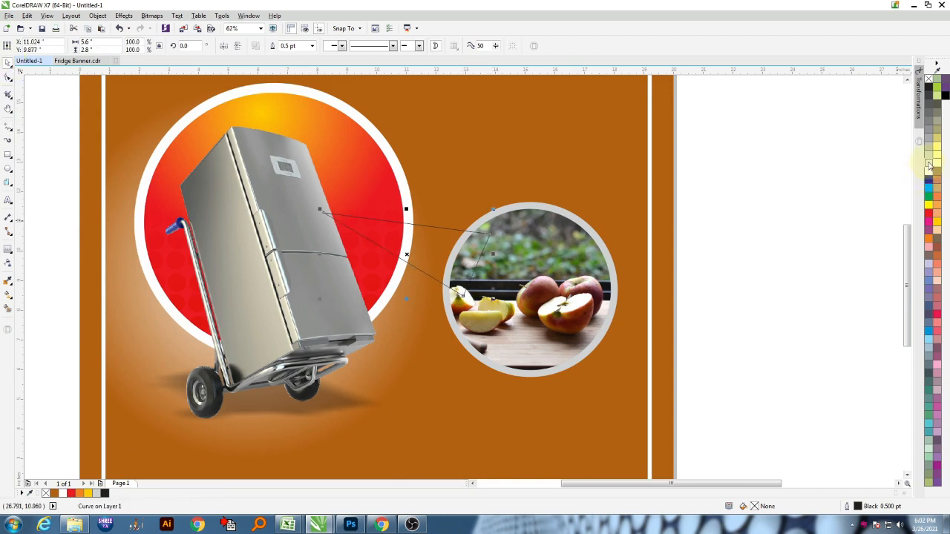
click(928, 165)
right_click(928, 78)
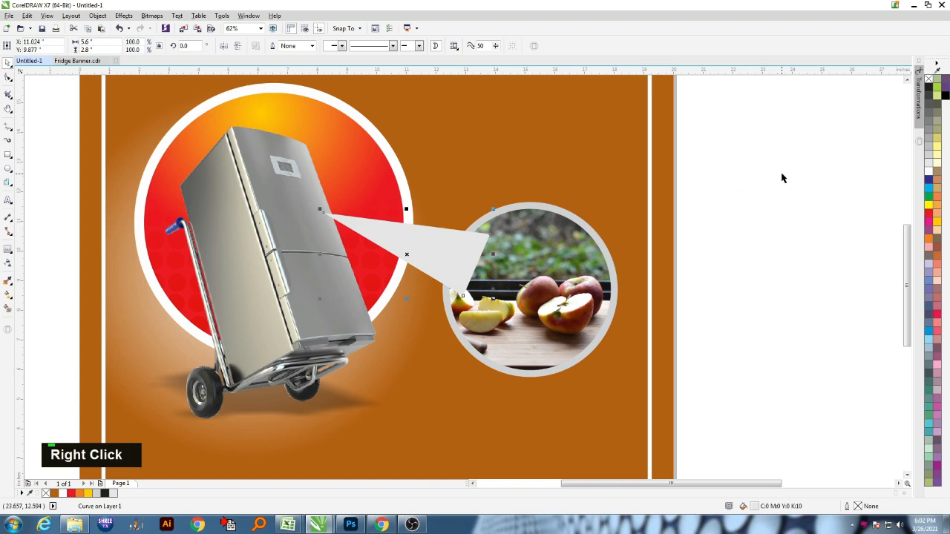
key(ctrl+Page_Down)
key(ctrl+Page_Down)
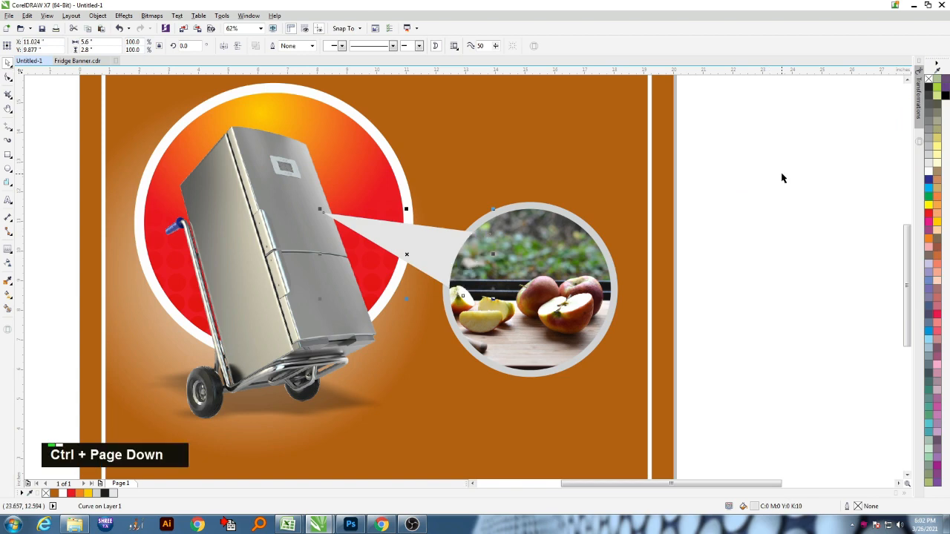
Step: Sample the 20% black of the photo circle's ring and apply it to the triangle's fill
click(8, 280)
scroll(445, 250, up, 2)
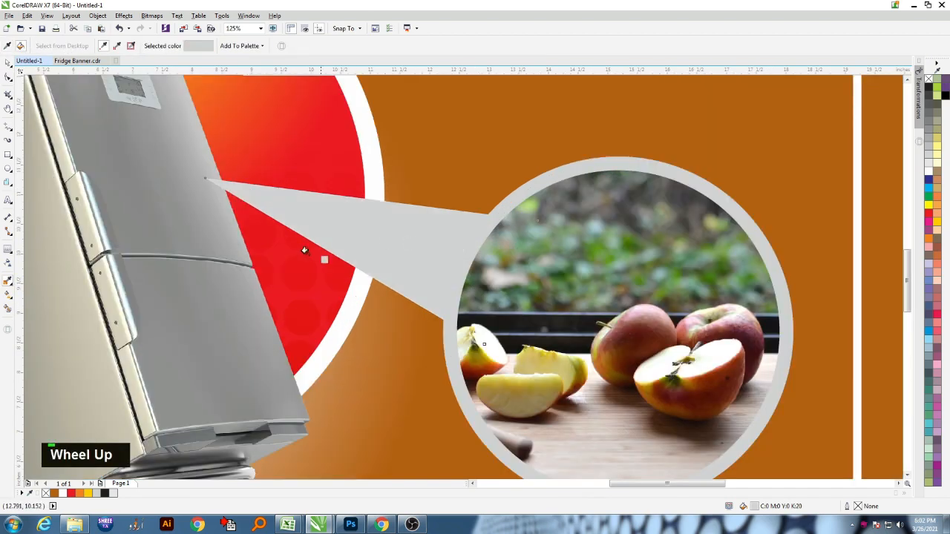
scroll(304, 250, down, 4)
key(space)
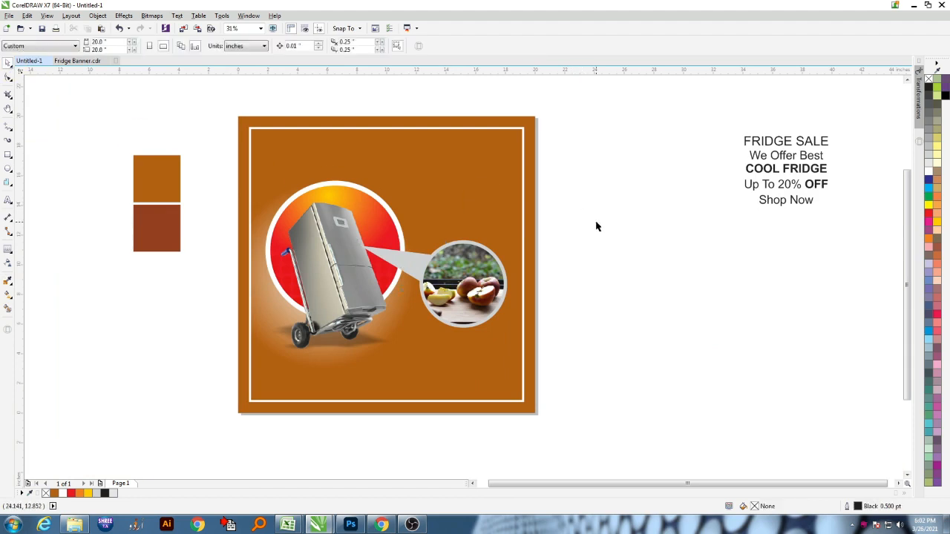
scroll(423, 257, down, 2)
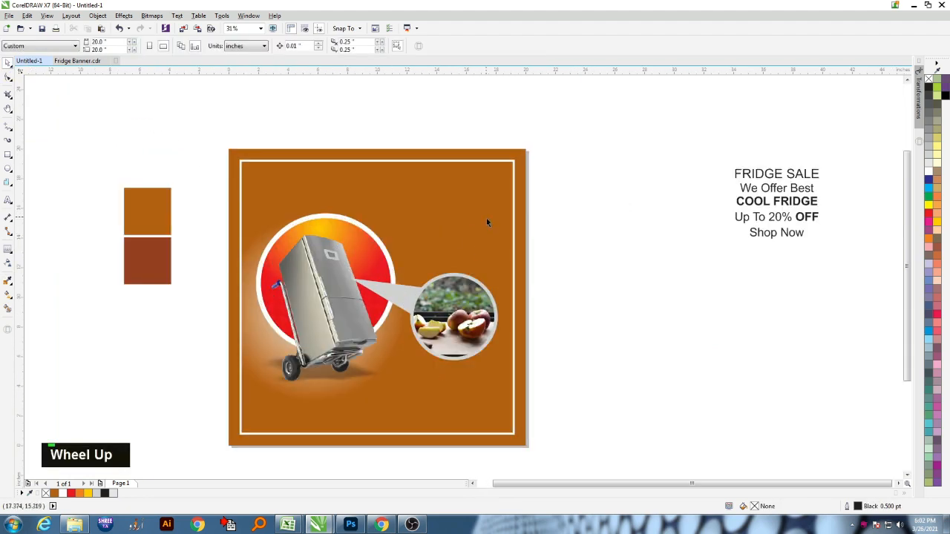
Step: Enlarge the fountain-fill glow behind the fridge in the framed orange-brown background square
click(486, 221)
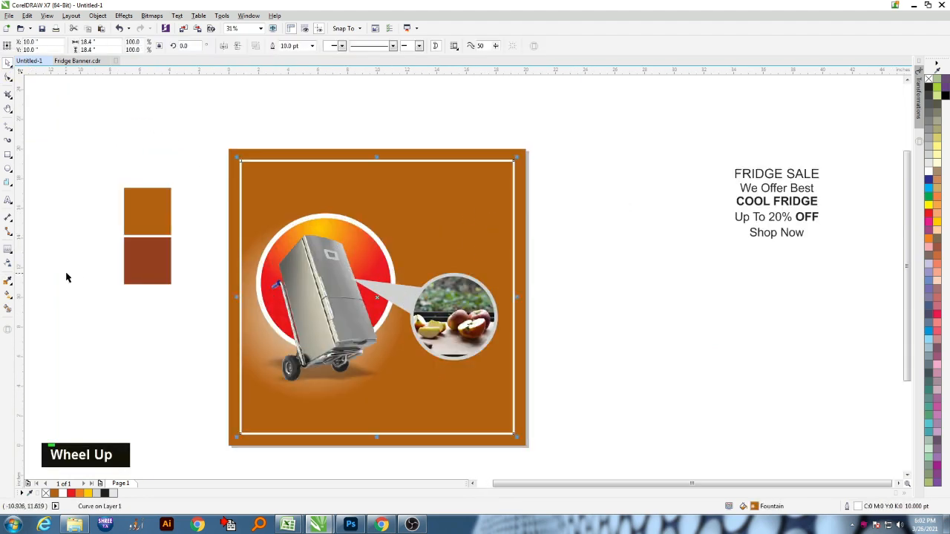
click(8, 293)
click(387, 401)
drag(322, 298, 337, 288)
drag(385, 227, 396, 215)
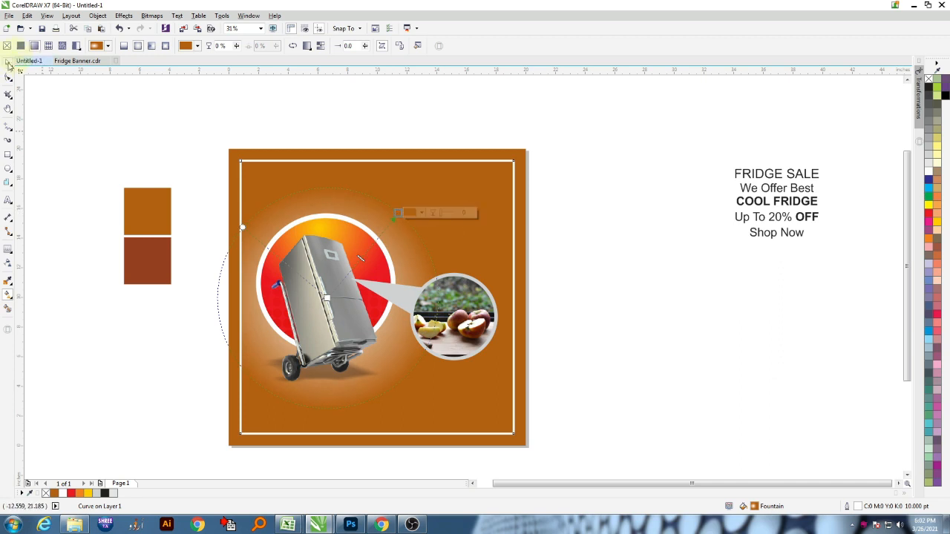
click(9, 66)
Step: Move the FRIDGE SALE text above the fridge, enlarge it to about 140 pt and set its font to Airstrike Expanded
click(779, 174)
drag(779, 173, 484, 203)
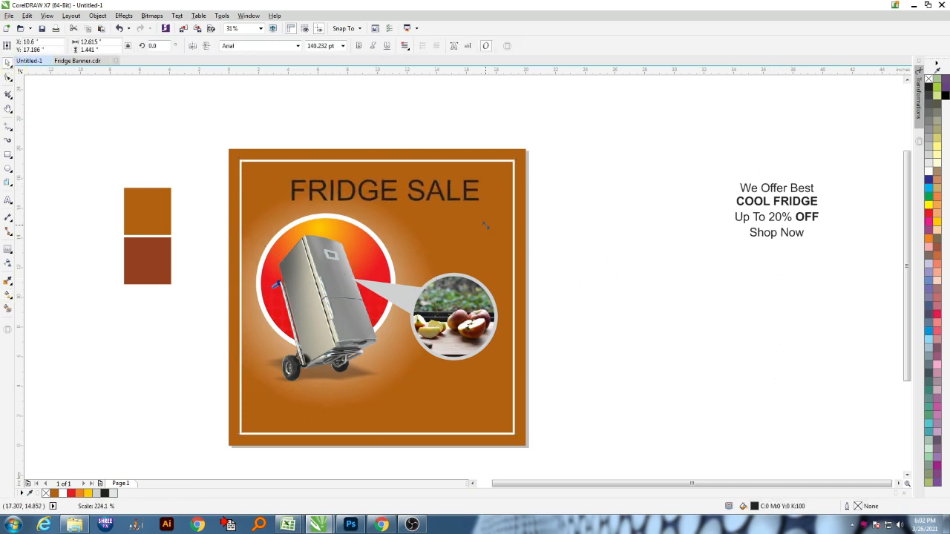
click(297, 45)
click(281, 86)
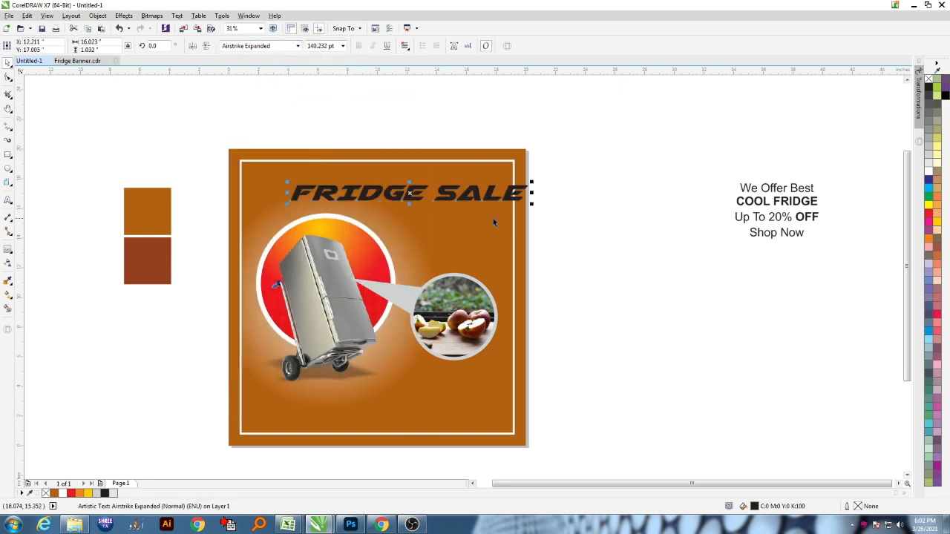
Step: Centre the FRIDGE SALE title horizontally in the frame and scale it down to about 13.3 inches wide
shift+click(468, 158)
key(c)
click(459, 197)
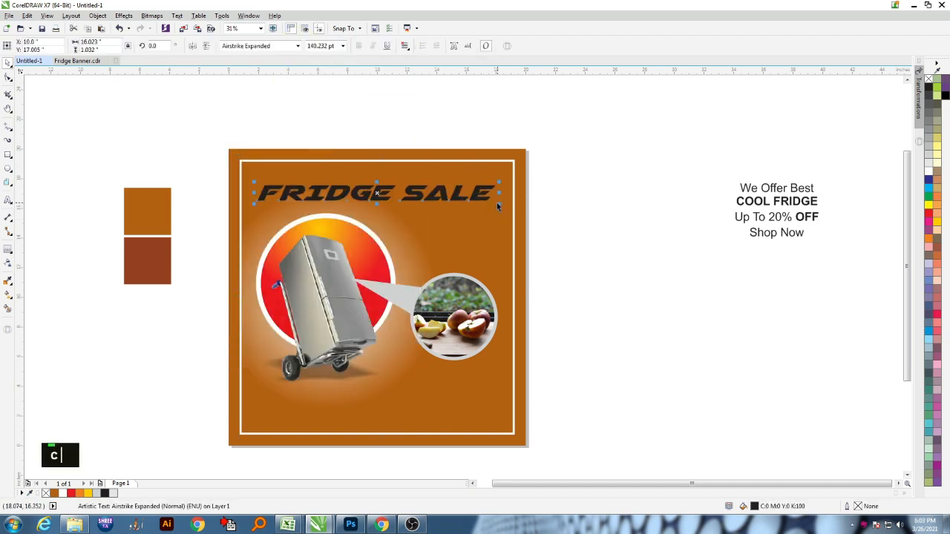
shift+click(479, 206)
scroll(333, 196, up, 1)
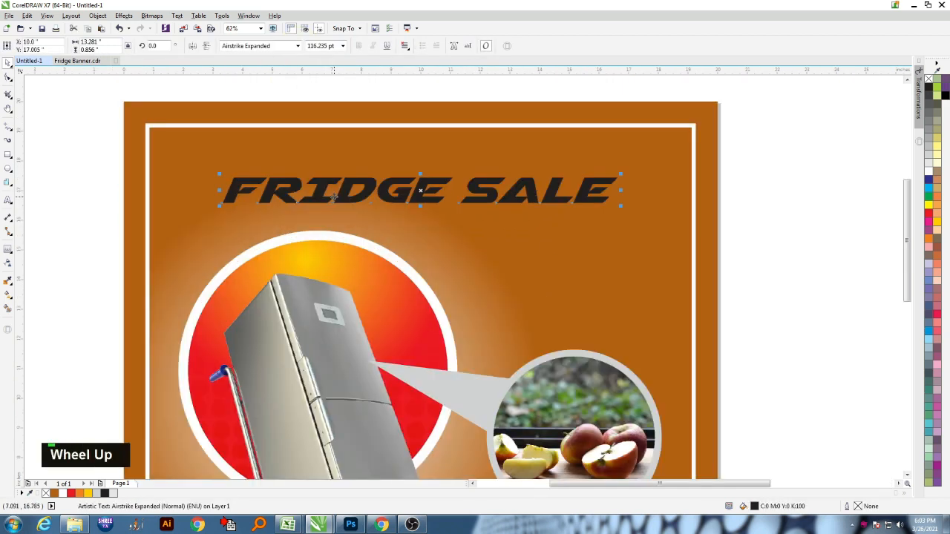
Step: Add a one-step outside contour to the FRIDGE SALE title with an offset of 0.1 inch
click(8, 252)
click(242, 45)
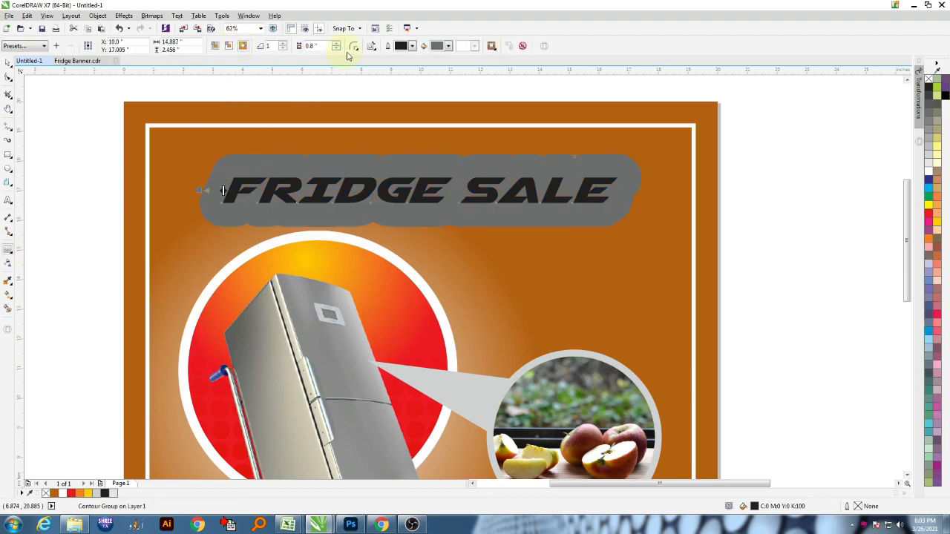
text(3)
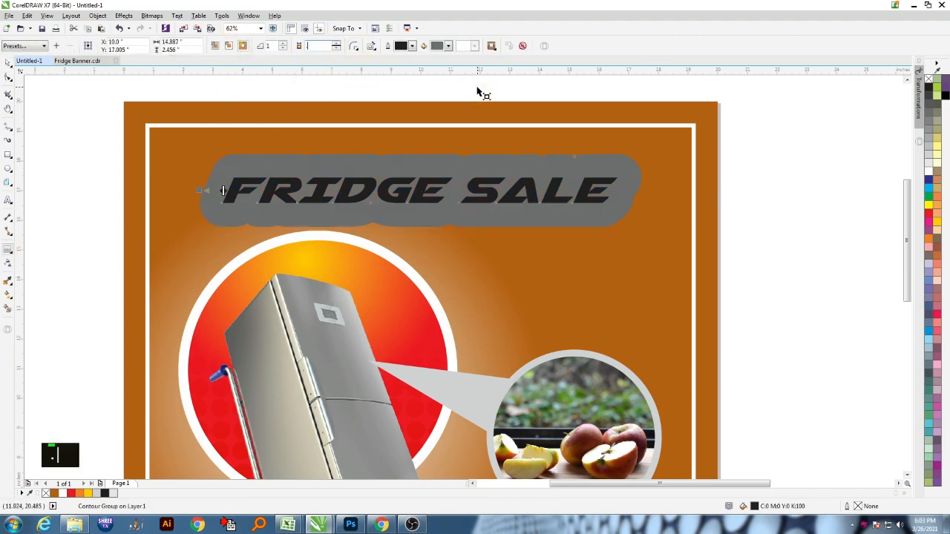
key(Return)
text(1)
key(Return)
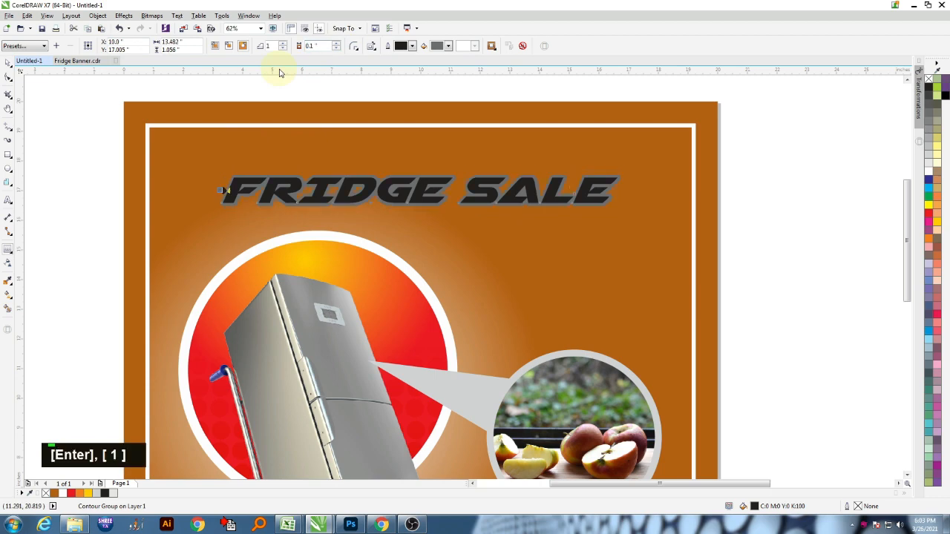
Step: Break the contour apart from the FRIDGE SALE title into a separate shape, leaving it in place behind the letters
click(97, 16)
click(126, 163)
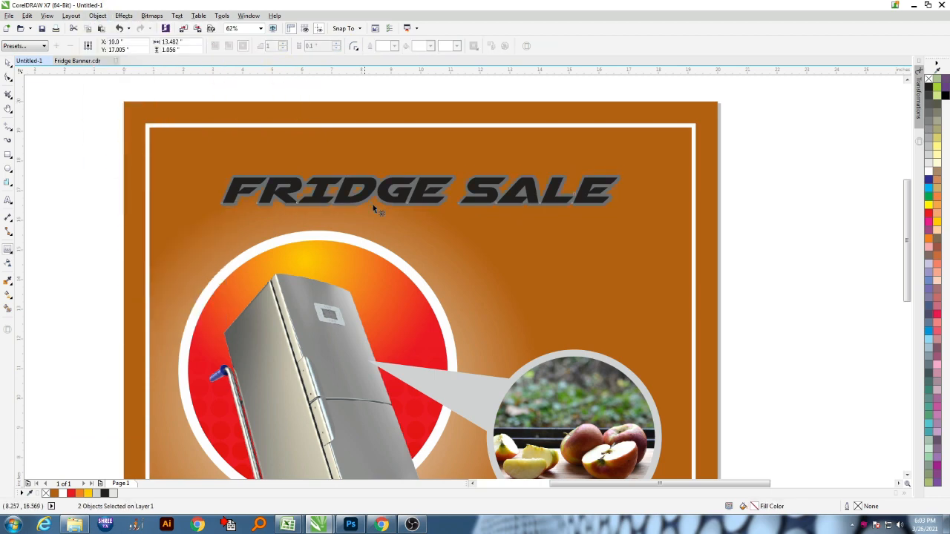
click(42, 104)
scroll(404, 179, up, 1)
drag(438, 176, 445, 161)
key(ctrl+z)
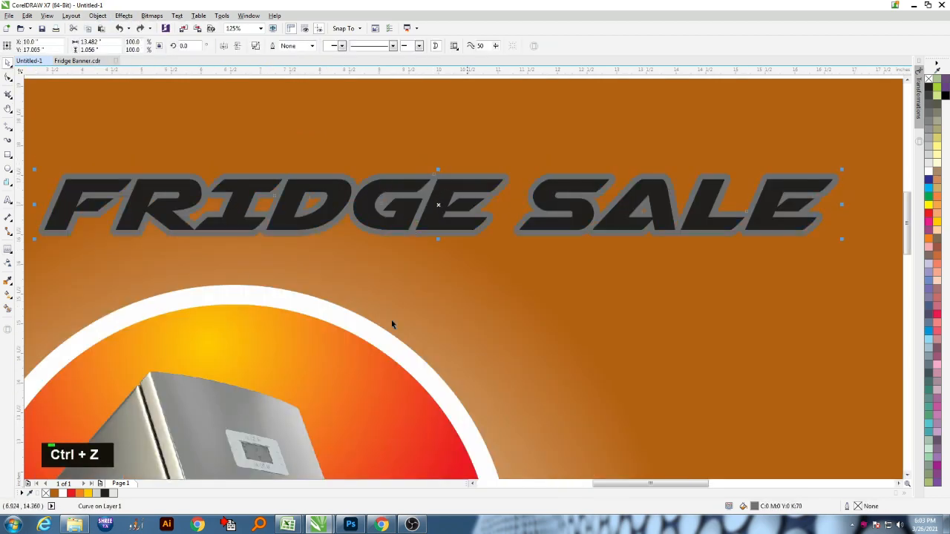
Step: Sample the reddish-brown swatch beside the page and apply it to the separated contour behind the title
scroll(392, 323, down, 2)
click(6, 282)
click(292, 316)
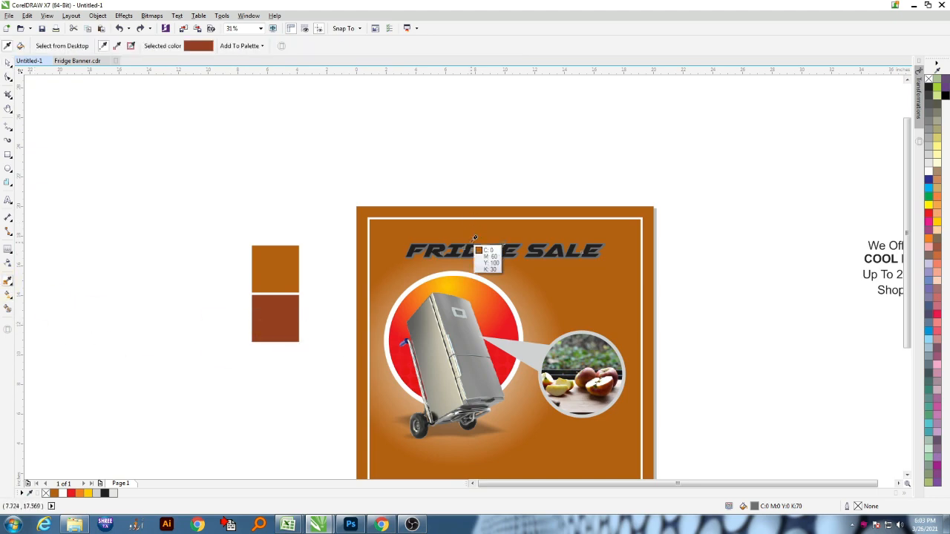
scroll(469, 243, up, 3)
click(455, 251)
scroll(433, 237, down, 2)
click(8, 63)
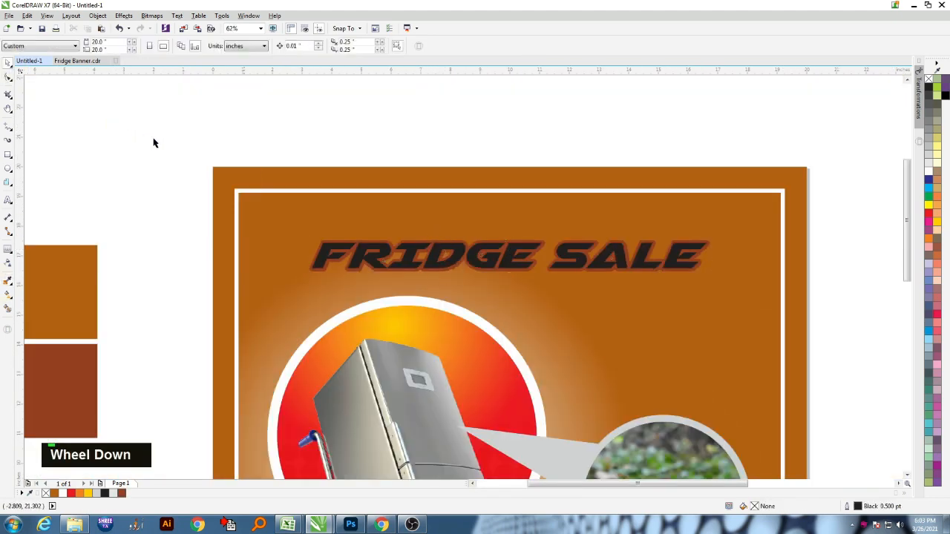
Step: Duplicate the FRIDGE SALE title in place and fill the copy with yellow
click(457, 250)
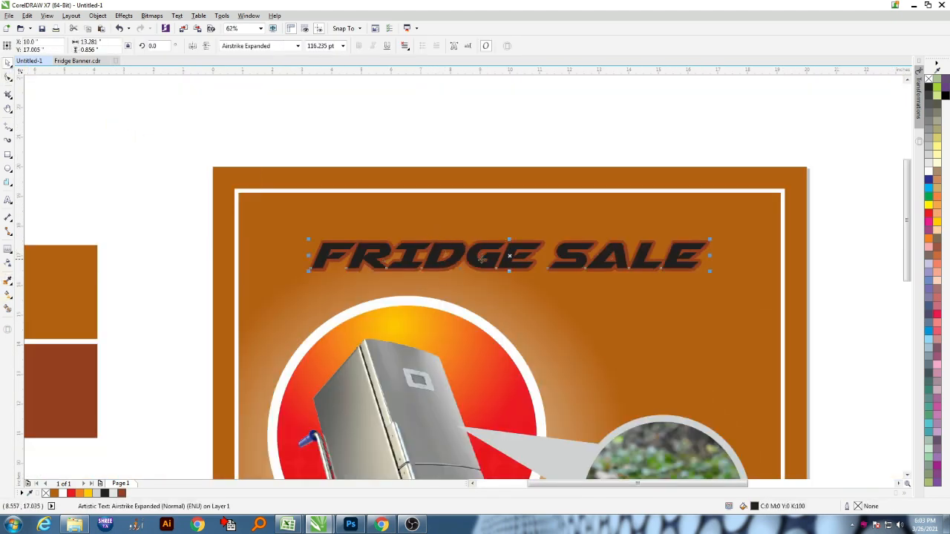
click(87, 29)
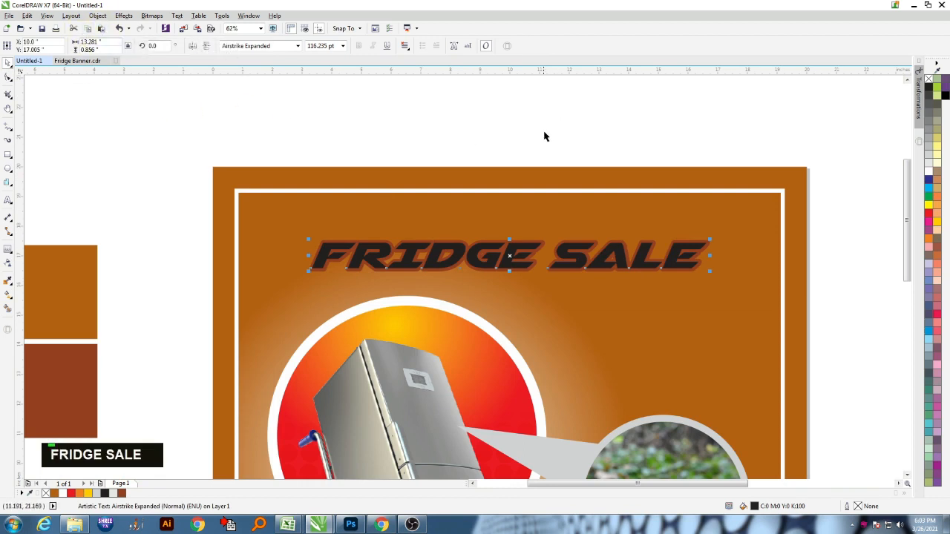
click(927, 205)
Step: Apply a vertical linear transparency to the yellow title copy, fading it out toward the top of the letters
scroll(507, 257, up, 2)
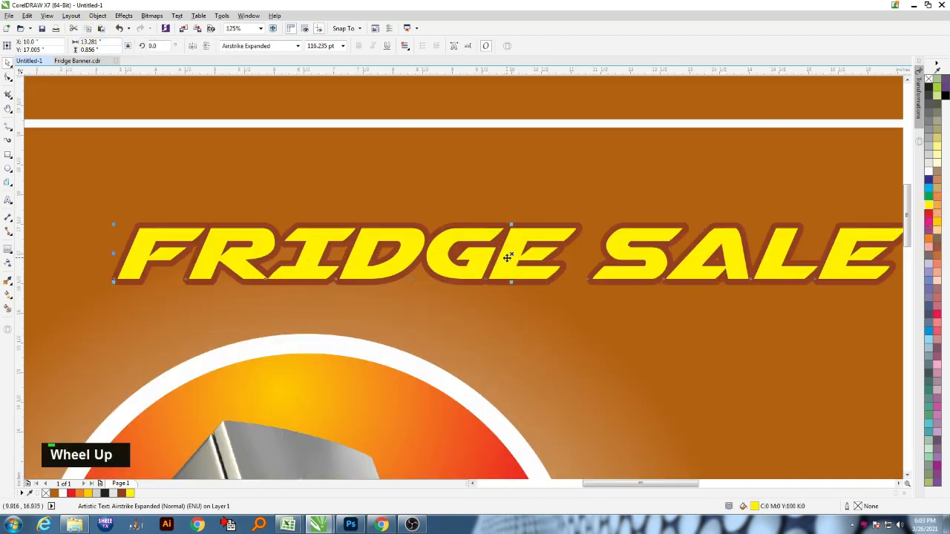
click(7, 280)
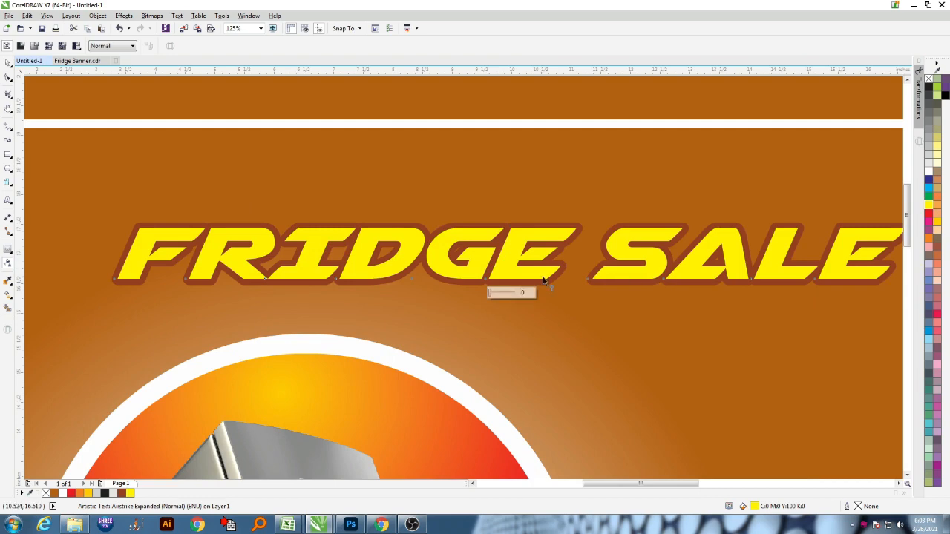
drag(542, 279, 542, 239)
scroll(405, 260, down, 2)
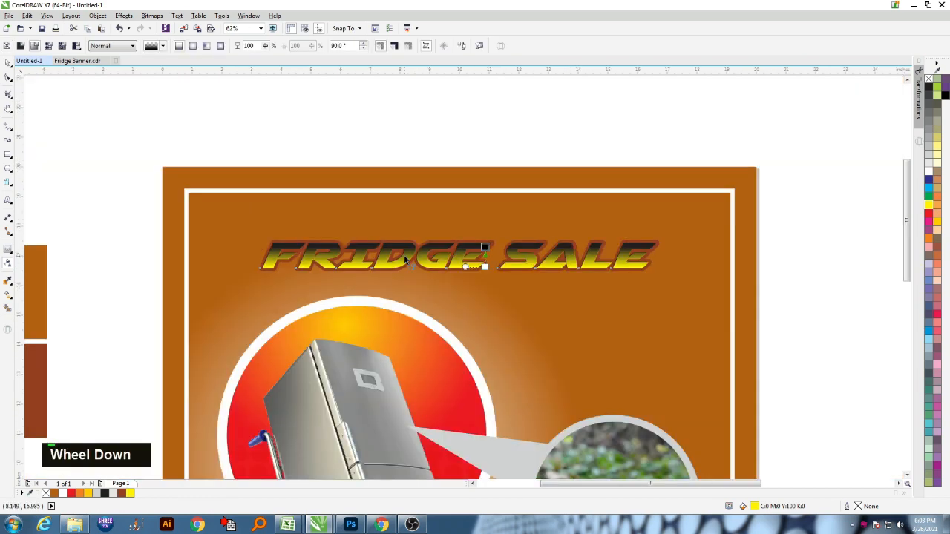
click(7, 63)
Step: Select the black title text beneath the yellow copy and fill it with white
alt+click(436, 247)
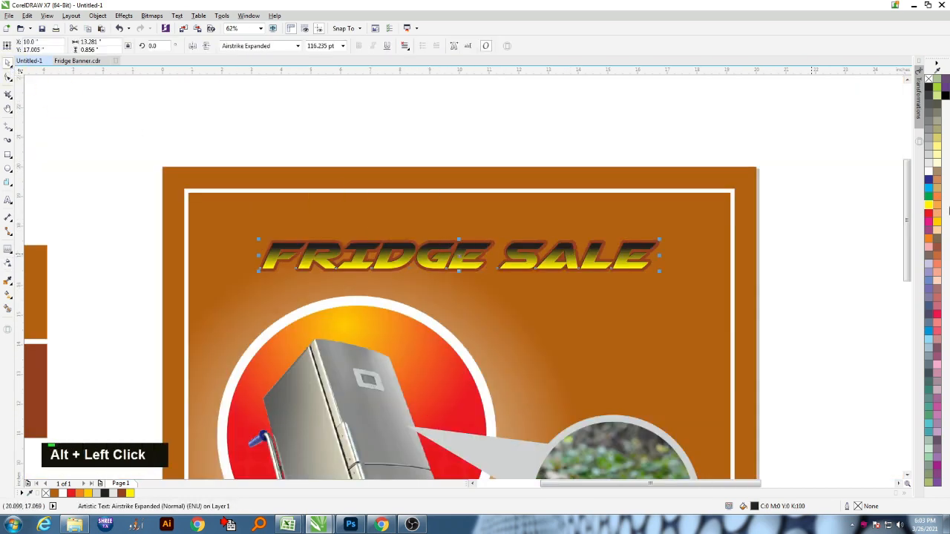
click(928, 170)
click(801, 224)
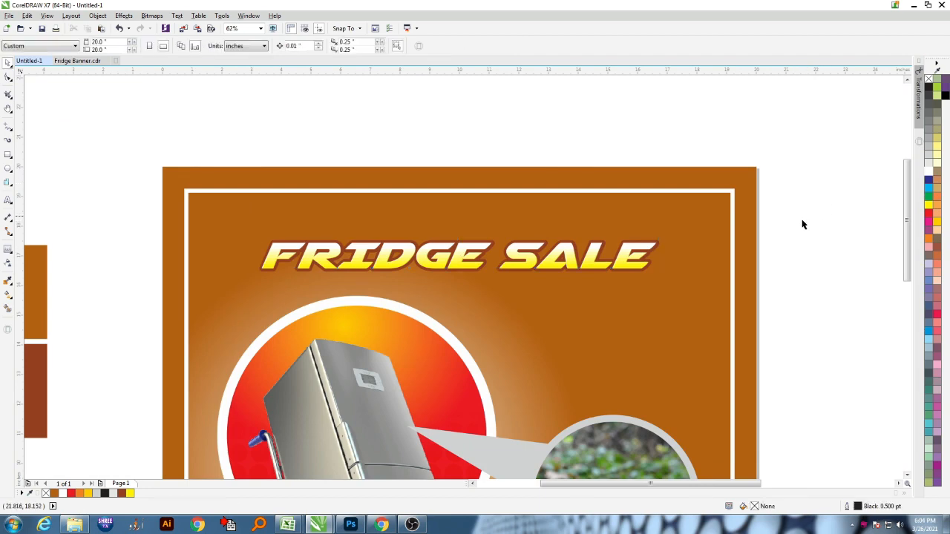
drag(221, 282, 221, 282)
key(shift+F4)
click(564, 163)
scroll(335, 187, down, 2)
scroll(481, 176, up, 2)
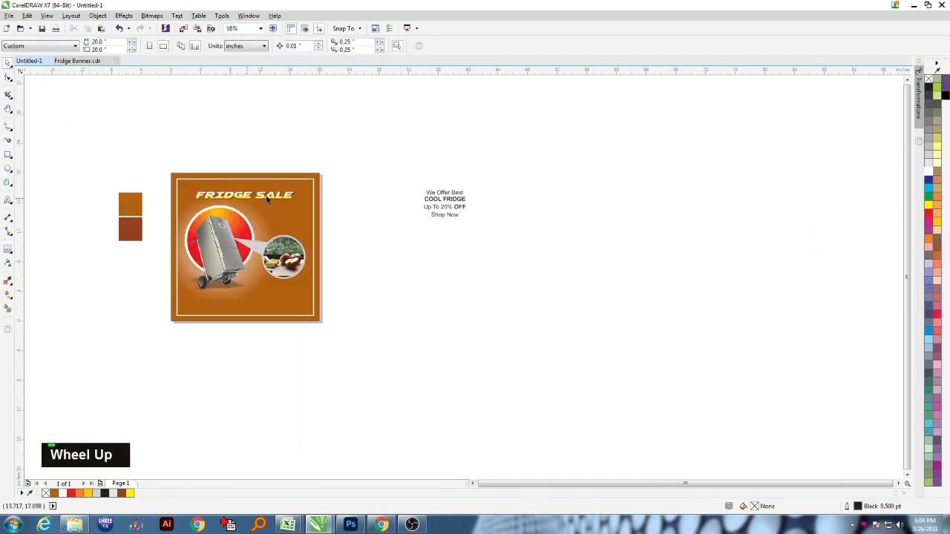
click(731, 191)
drag(731, 191, 610, 207)
key(ctrl+z)
Step: Move the four remaining text lines beside the banner and set Shop Now apart below the other three
drag(617, 147, 801, 254)
scroll(769, 216, up, 1)
scroll(759, 206, down, 1)
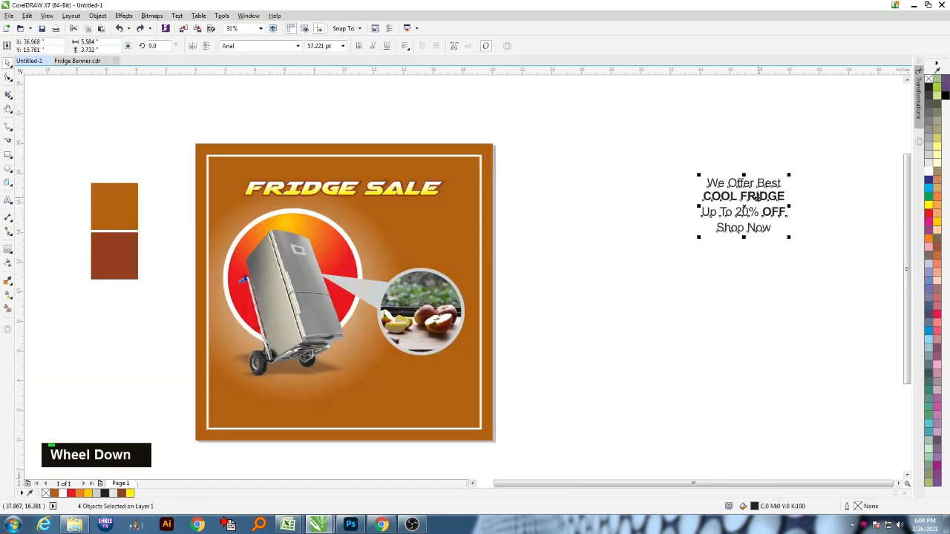
drag(749, 199, 580, 302)
click(599, 282)
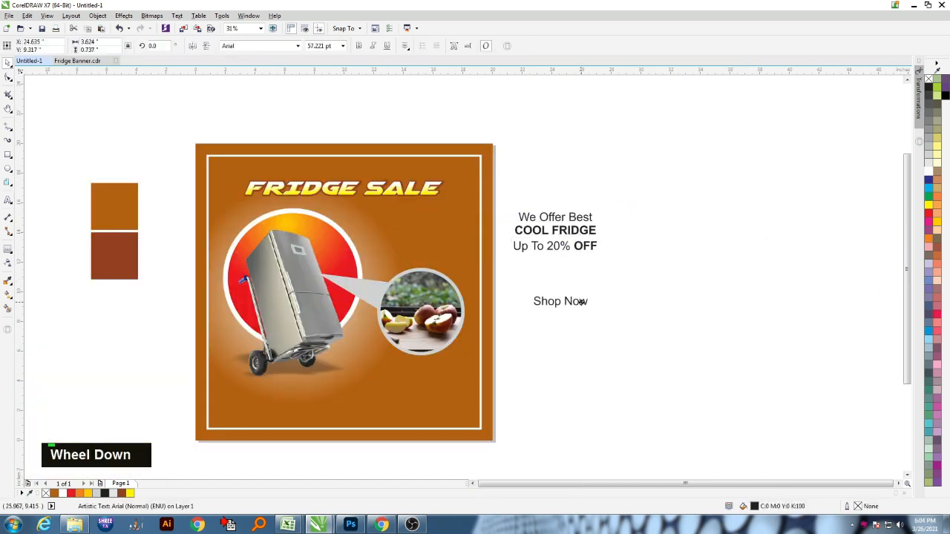
Step: Change the font of all four remaining text lines to Oswald Bold
click(299, 46)
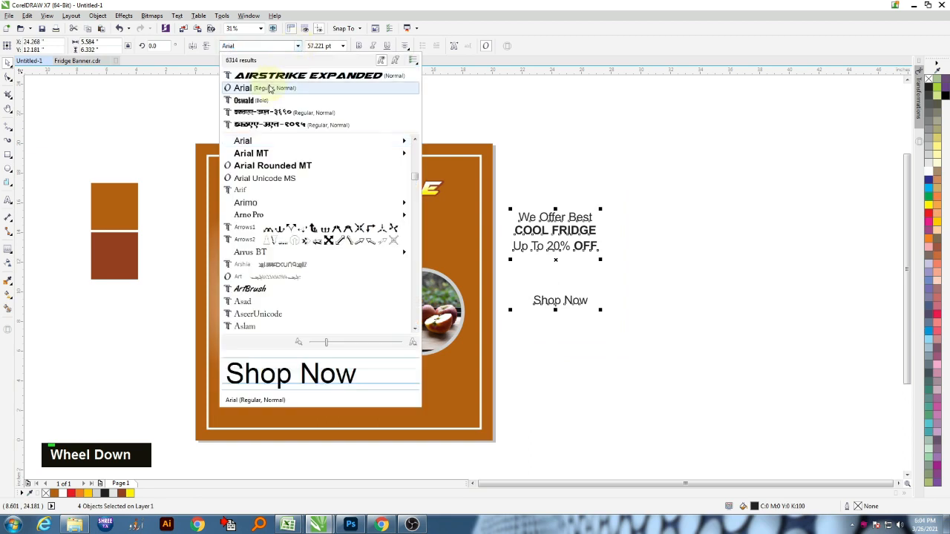
click(262, 100)
click(504, 195)
scroll(531, 220, up, 2)
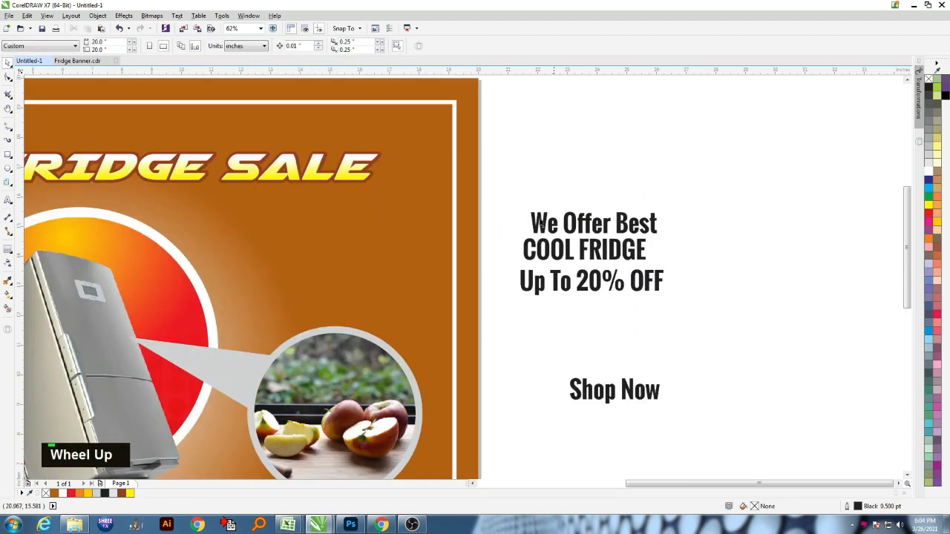
Step: Remove the bold from "We Offer Best", place it on the banner below the title's end and reduce its font size
click(607, 229)
click(360, 46)
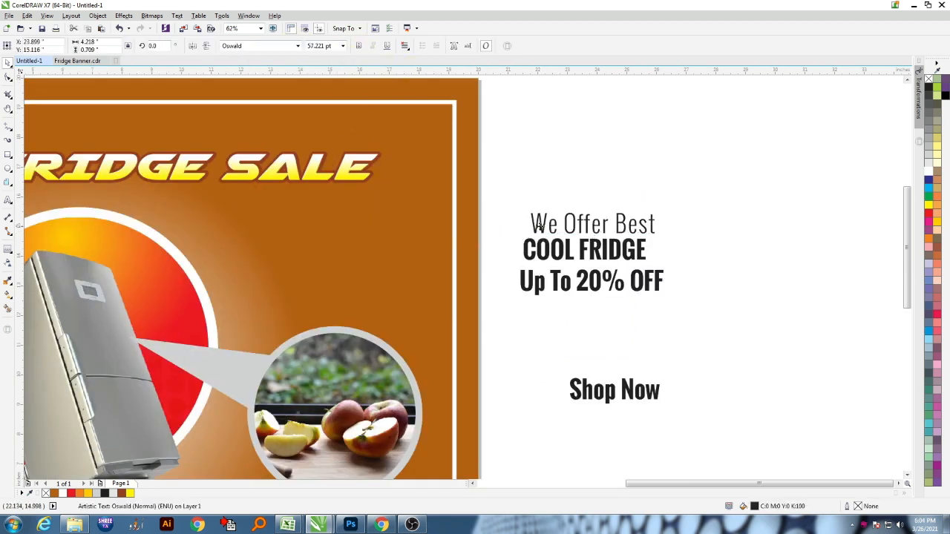
drag(539, 226, 259, 227)
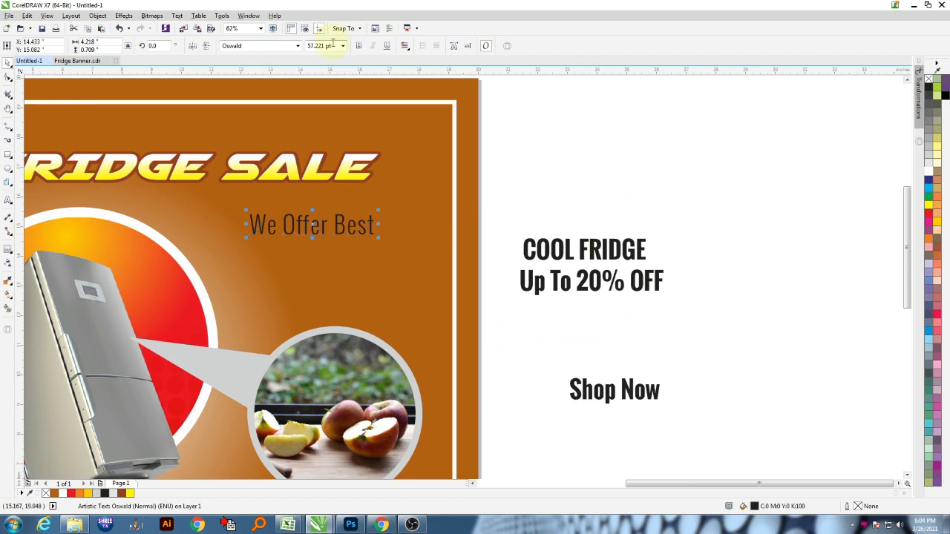
key(Return)
Step: Set COOL FRIDGE to 60 pt, place it under "We Offer Best" and align their left edges
click(594, 250)
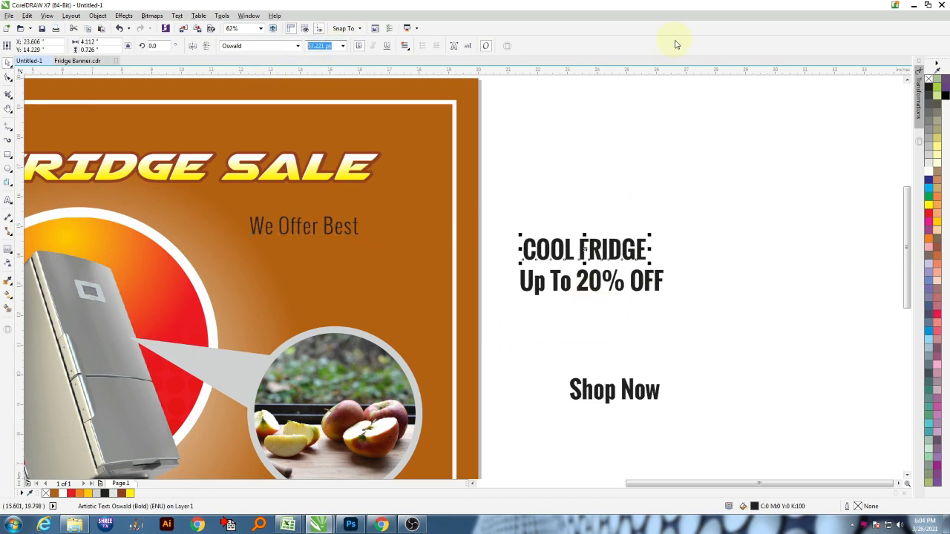
text(60)
key(Return)
drag(586, 251, 319, 255)
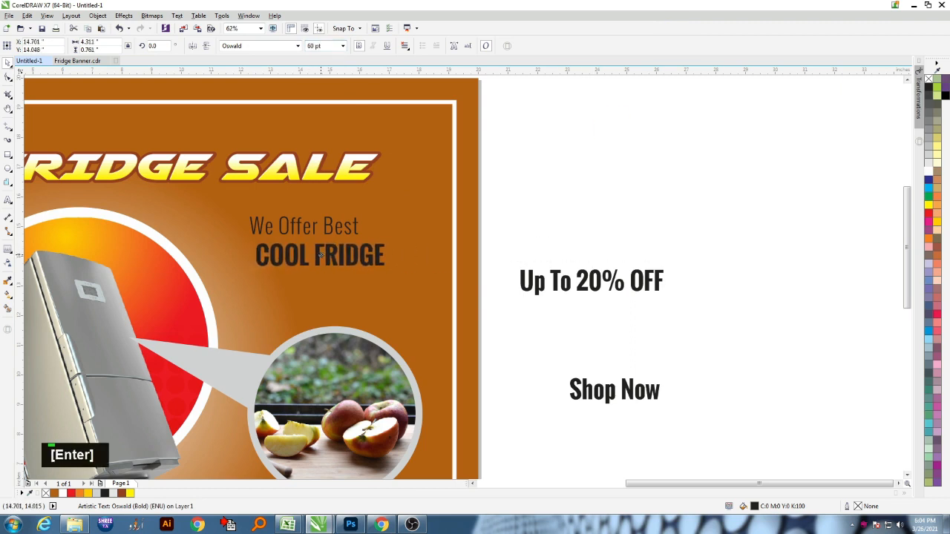
shift+click(339, 226)
key(l)
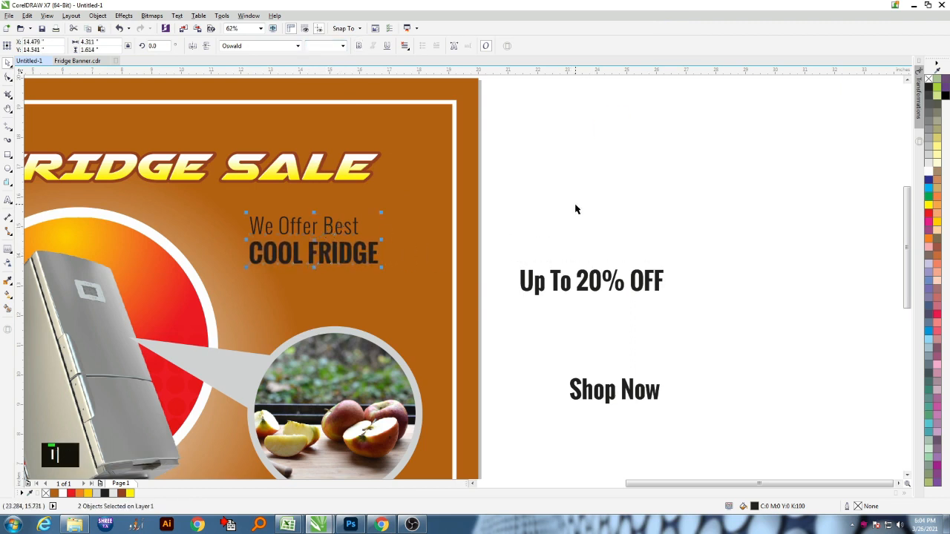
Step: Remove the bold from "Up To 20%" in the discount line, leaving OFF bold
click(592, 213)
click(555, 277)
double_click(555, 277)
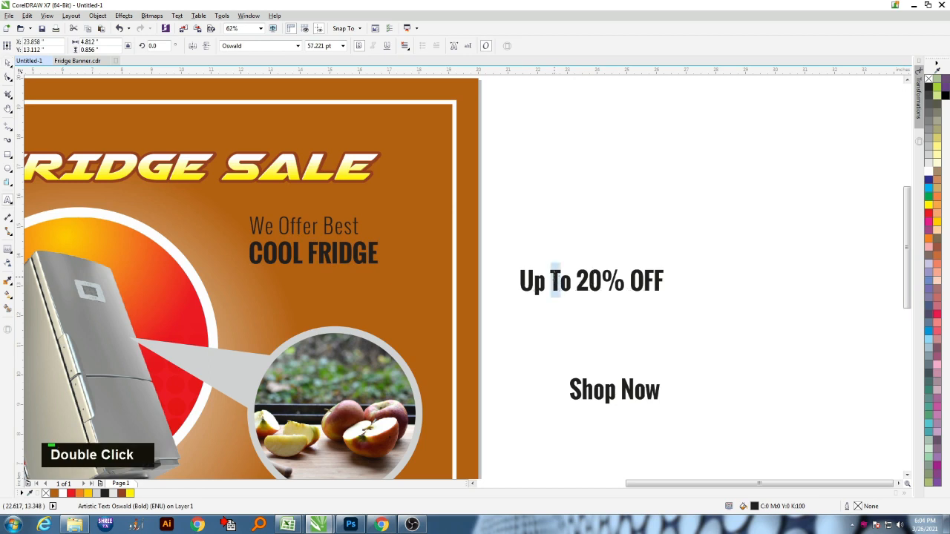
drag(625, 280, 519, 281)
click(358, 47)
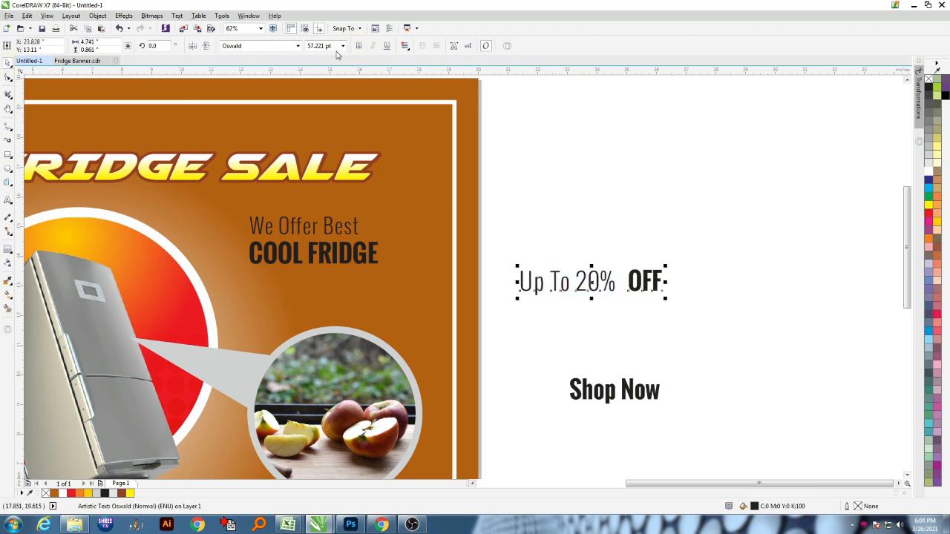
Step: Set the font size of the "Up To 20% OFF" line to 50 pt
text(60)
key(Return)
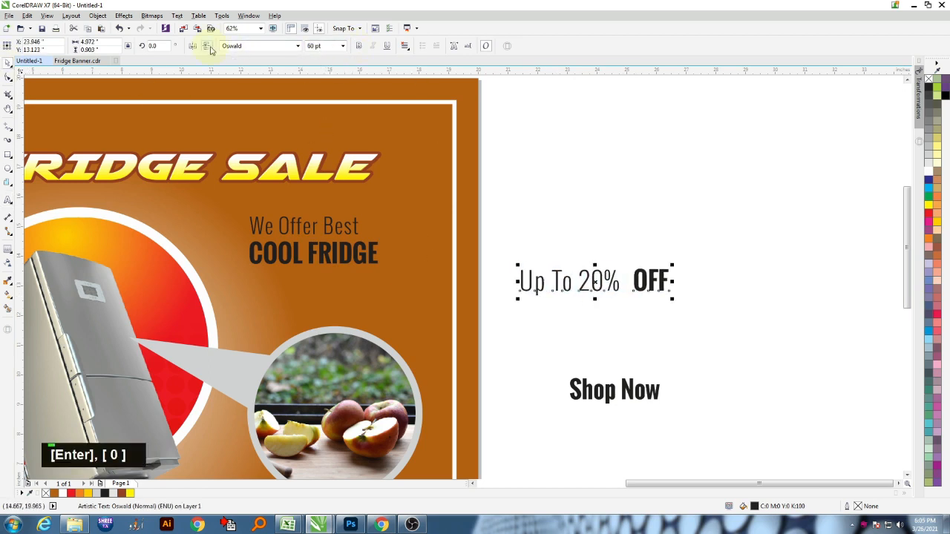
click(315, 45)
text(50)
key(Return)
Step: Place the "Up To 20% OFF" line under COOL FRIDGE and centre it horizontally on that line
drag(622, 282, 361, 286)
shift+click(366, 257)
key(c)
click(581, 254)
Step: Distribute the three offer text lines on the banner evenly by their vertical centres
drag(222, 319, 221, 323)
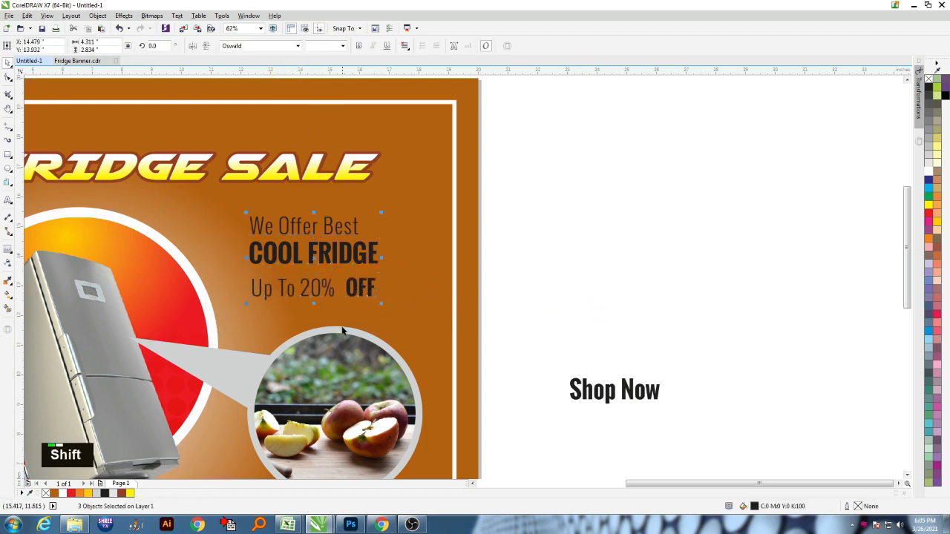
key(shift+c)
click(615, 245)
scroll(632, 267, down, 2)
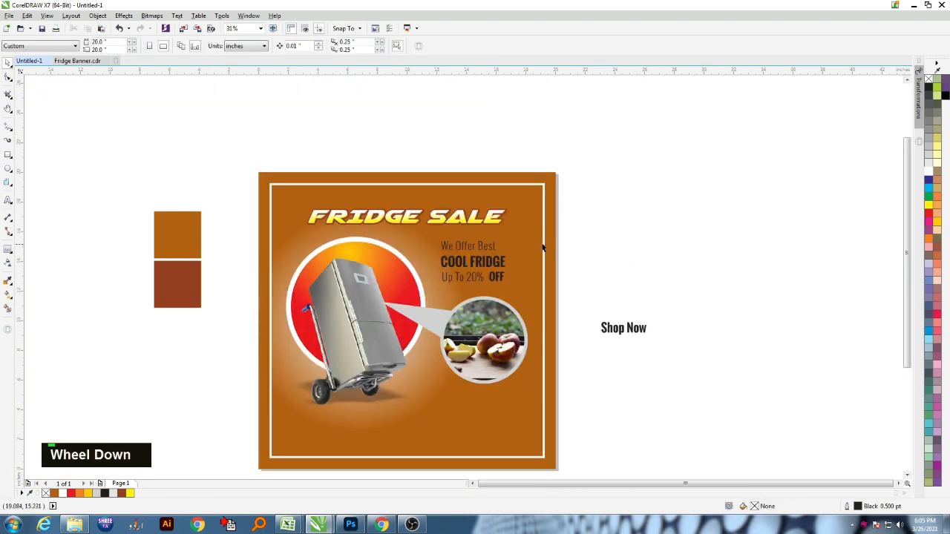
Step: Left-align the three offer text lines with one another and scale them up slightly
key(shift+c)
click(625, 250)
scroll(546, 250, up, 2)
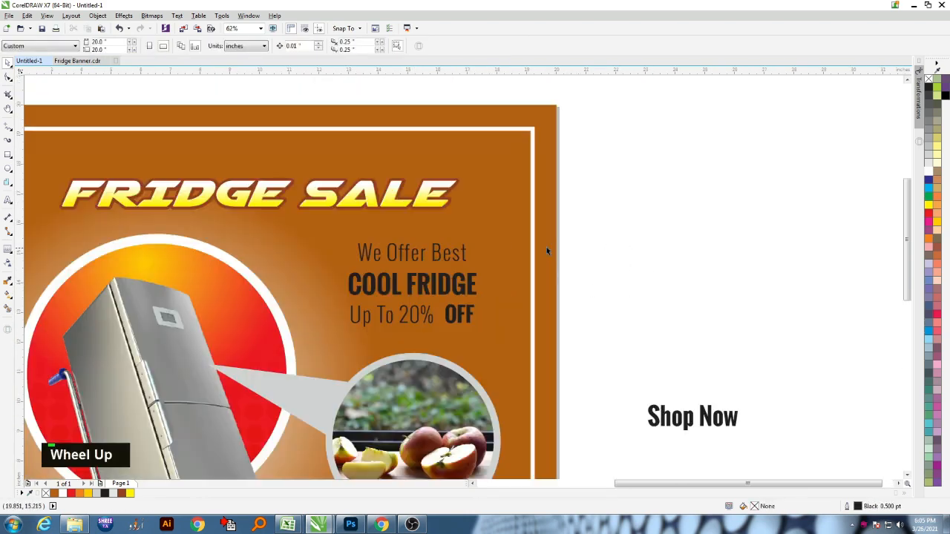
click(461, 257)
shift+click(460, 276)
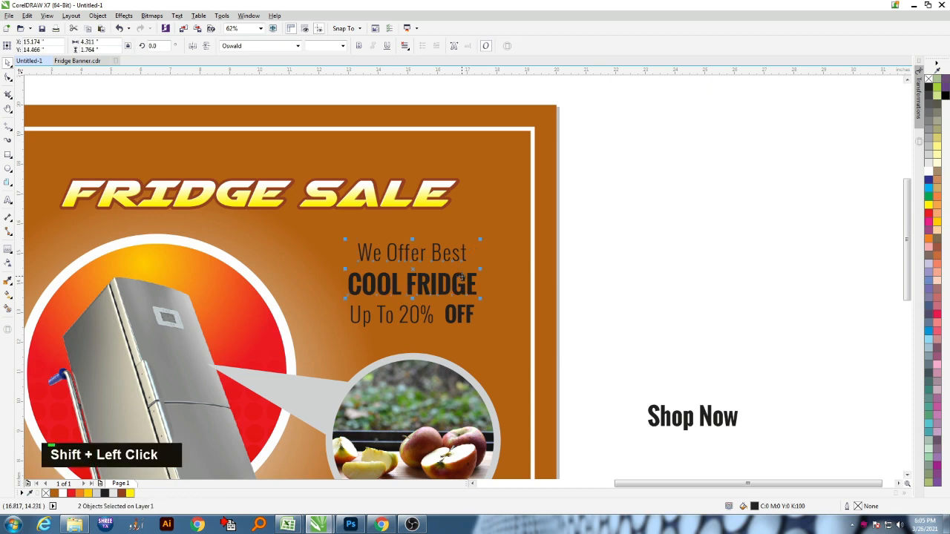
key(l)
drag(480, 330, 484, 334)
Step: Fill the "We Offer Best" and "COOL FRIDGE" lines with white
click(635, 252)
click(432, 252)
shift+click(430, 278)
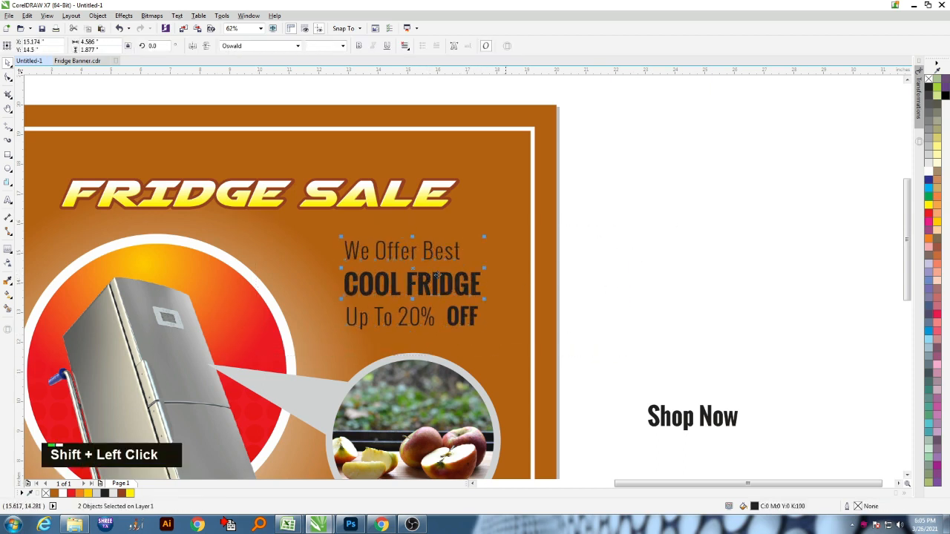
click(929, 170)
click(631, 241)
Step: Move "We Offer Best" down closer to COOL FRIDGE and scale it down slightly, keeping its left edge in line
click(457, 250)
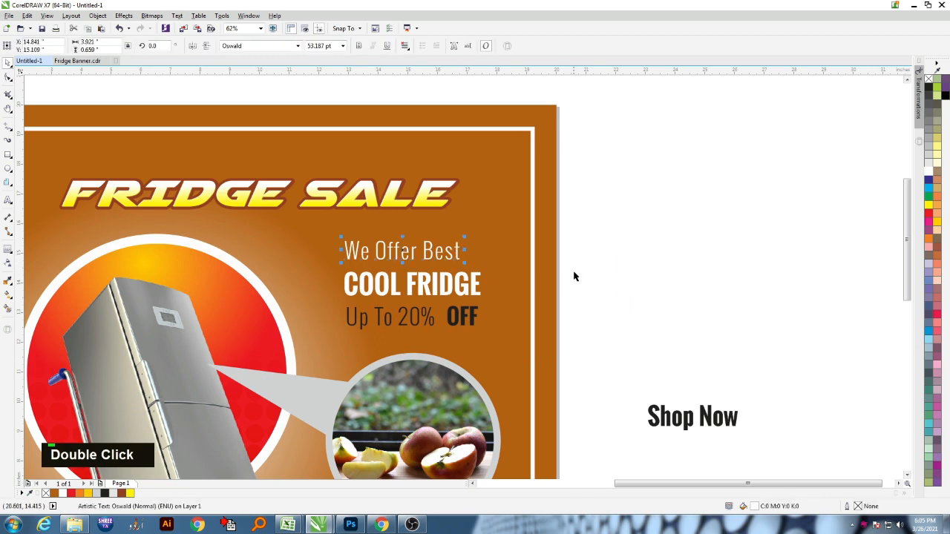
key(Down)
key(Down)
key(Down)
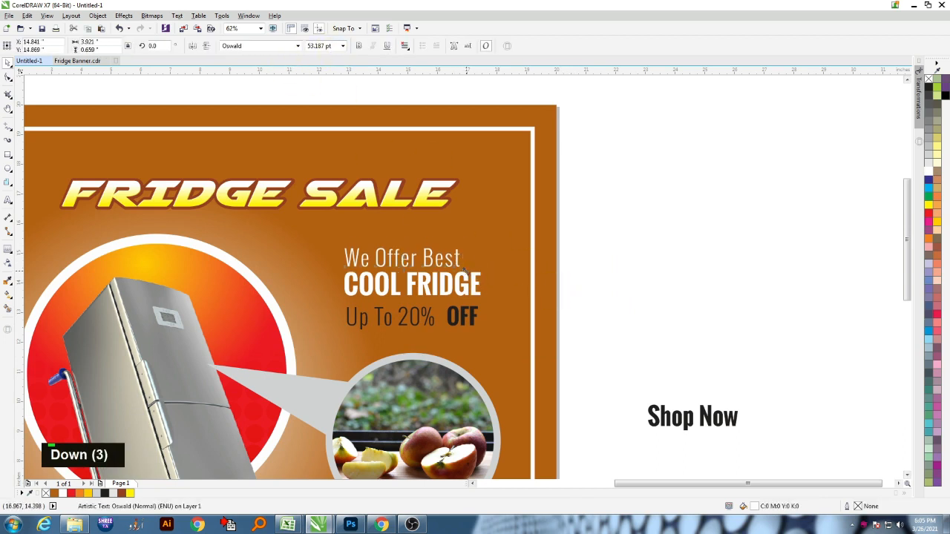
drag(465, 270, 444, 276)
click(590, 298)
Step: Move the "Up To 20% OFF" line down slightly and fill it with yellow
click(453, 319)
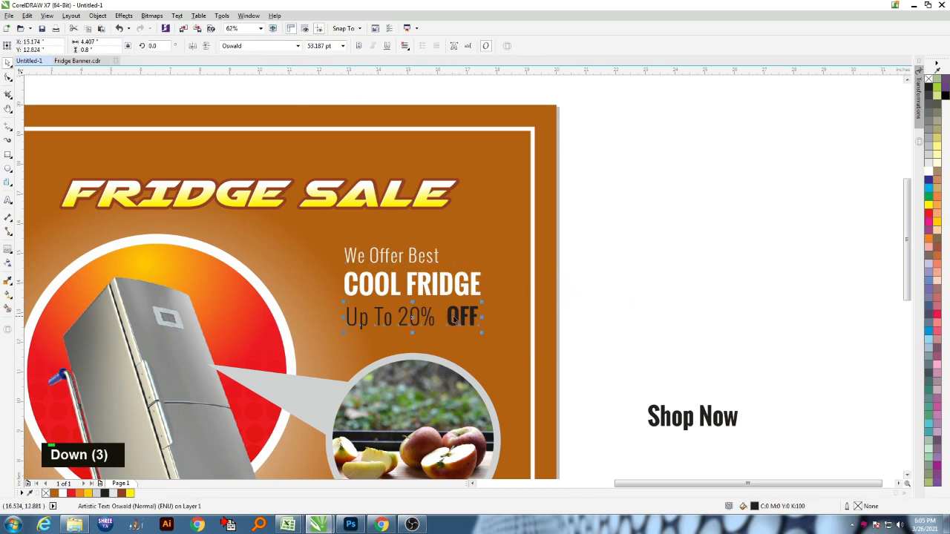
drag(453, 319, 452, 324)
click(927, 216)
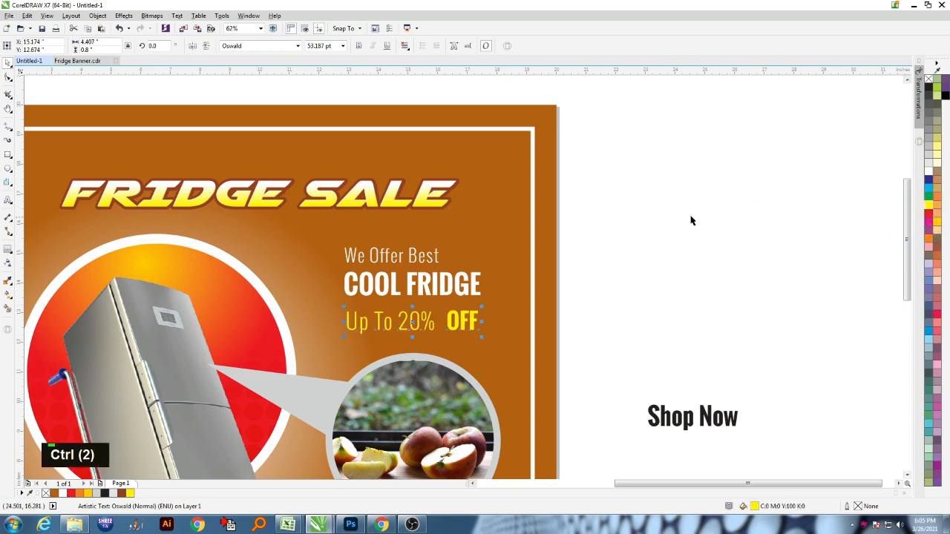
Step: Draw a red rectangle about 4.18 × 1.03 inches without outline inside the frame, below the apple photo
scroll(689, 216, down, 2)
middle_click(400, 255)
click(8, 156)
scroll(512, 413, up, 2)
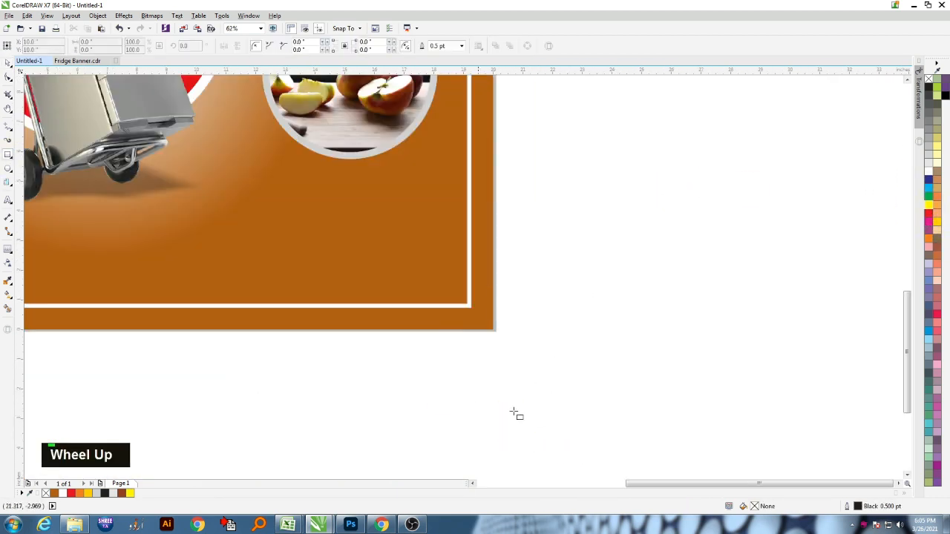
drag(289, 253, 319, 258)
drag(413, 284, 413, 284)
click(927, 214)
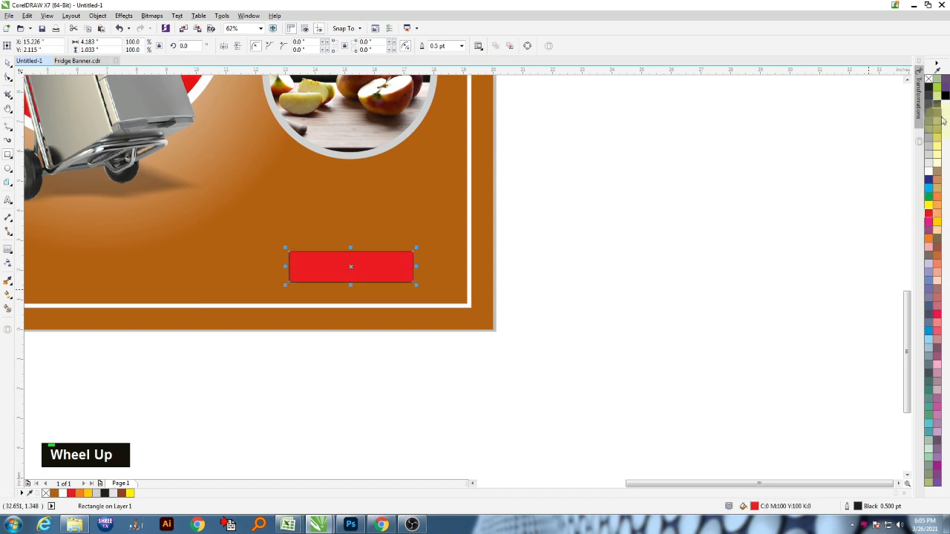
right_click(928, 78)
Step: Align the red rectangle's right edge with the right edge of the COOL FRIDGE text
scroll(561, 312, down, 2)
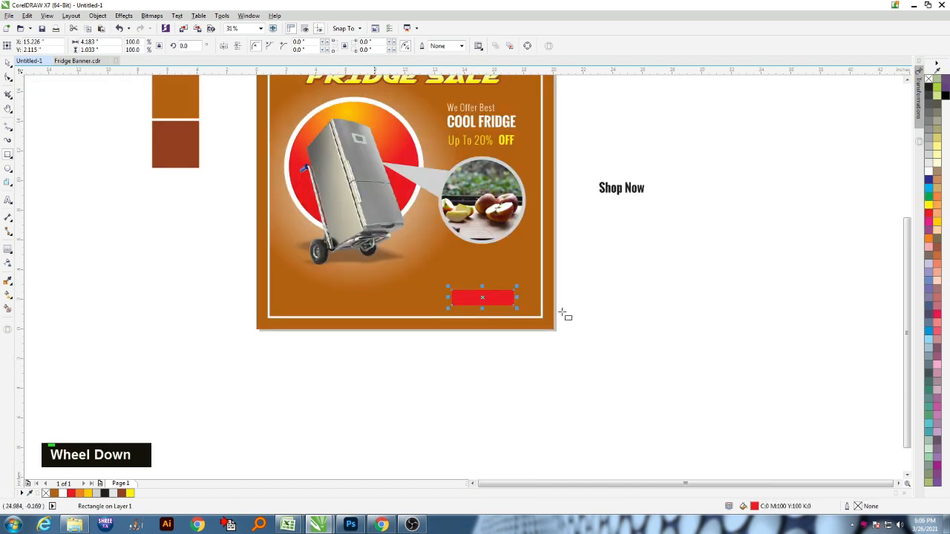
shift+click(512, 125)
key(r)
Step: Remove the bold from "Shop Now" and centre the text horizontally and vertically on the red rectangle
click(610, 190)
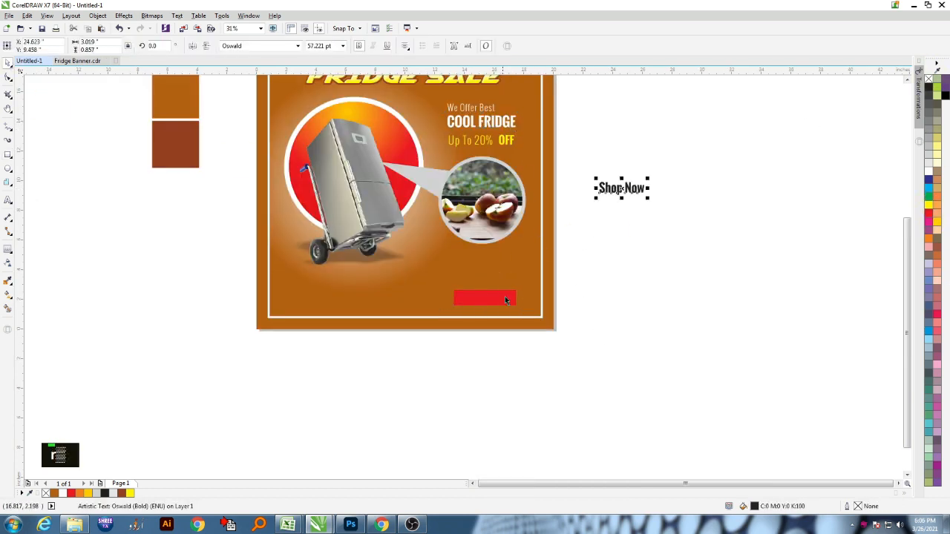
click(357, 47)
shift+click(504, 297)
key(c)
key(e)
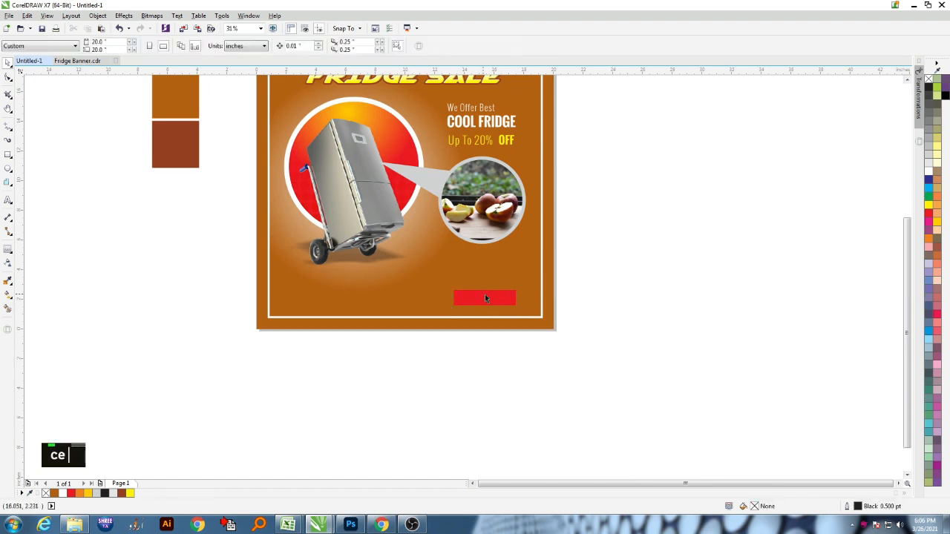
Step: Bring the "Shop Now" text in front of the red rectangle and fill it with white
alt+click(493, 301)
key(shift+Page_Up)
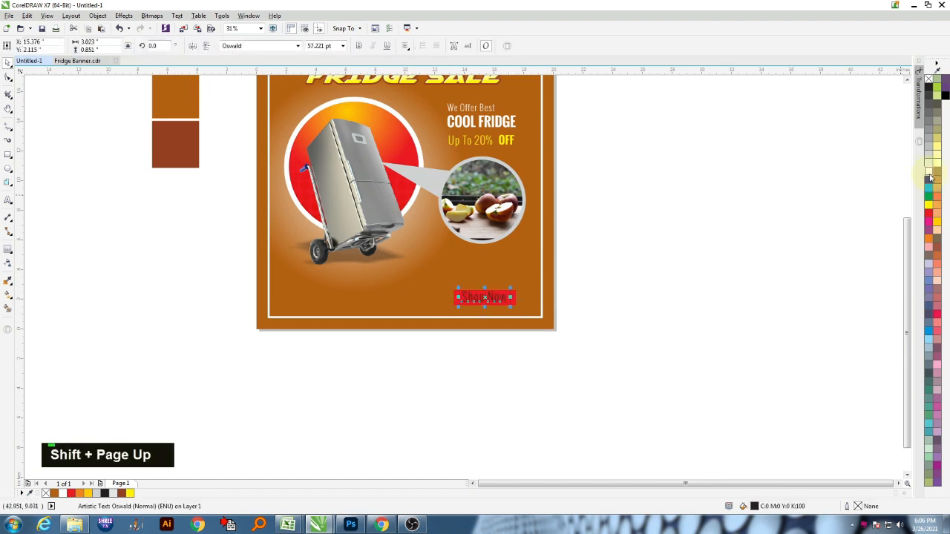
scroll(488, 300, up, 2)
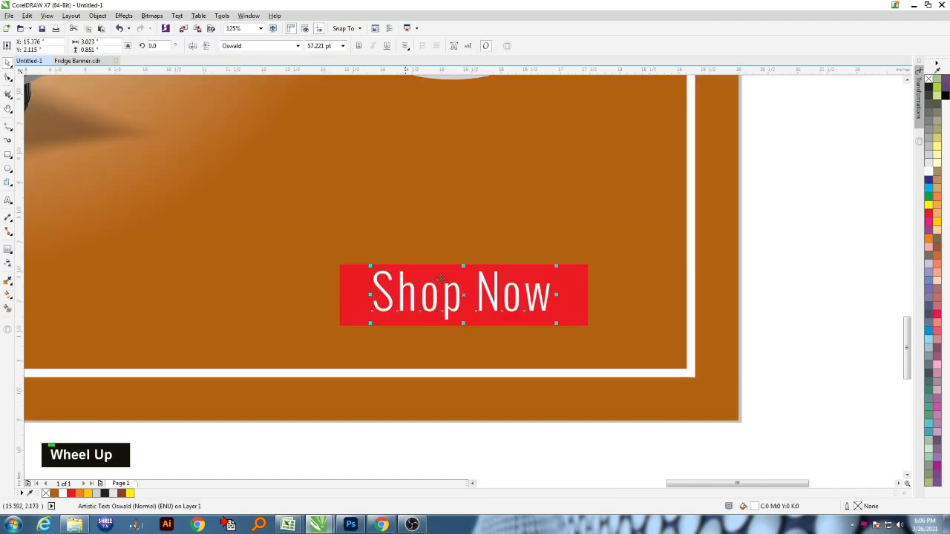
Step: Scale "Shop Now" down to about 41.5 pt from its lower-right corner and repeat the same reduction on the red rectangle
drag(365, 262, 416, 281)
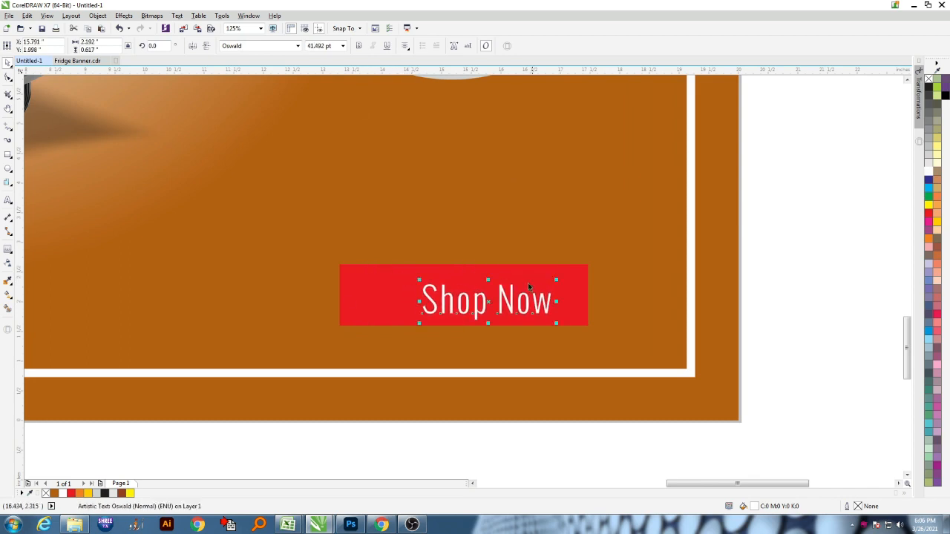
click(575, 291)
key(ctrl+r)
Step: Centre "Shop Now" on the reduced red rectangle in both directions and group the two objects
drag(802, 235, 305, 351)
key(c)
key(e)
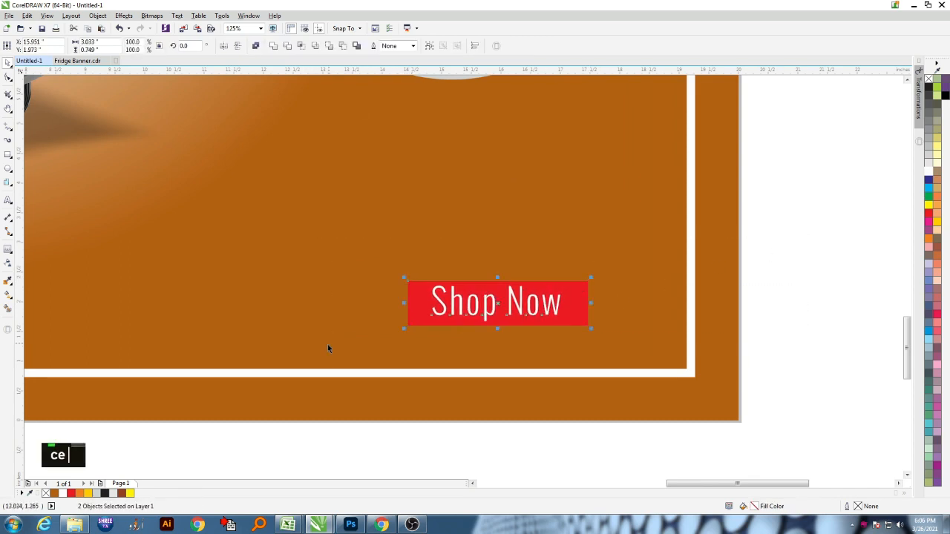
key(ctrl+g)
key(shift+F4)
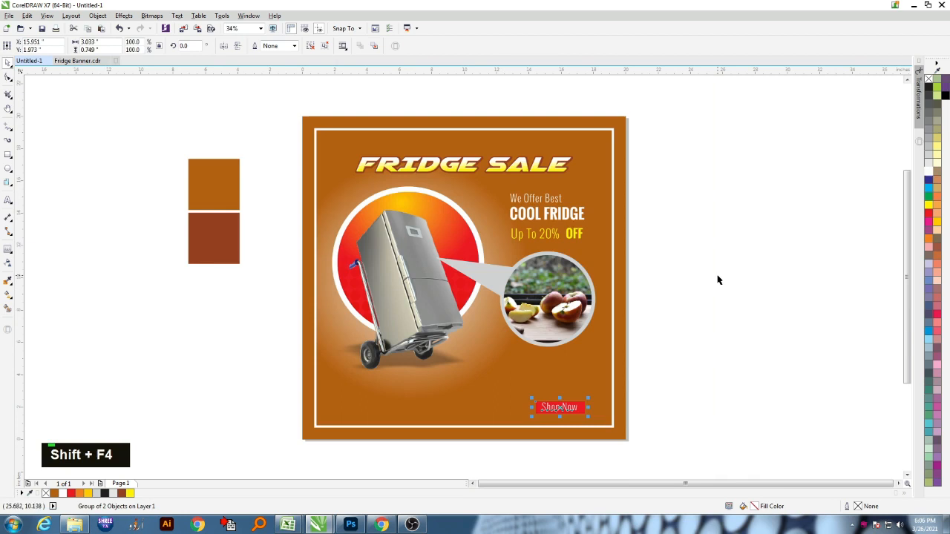
click(678, 246)
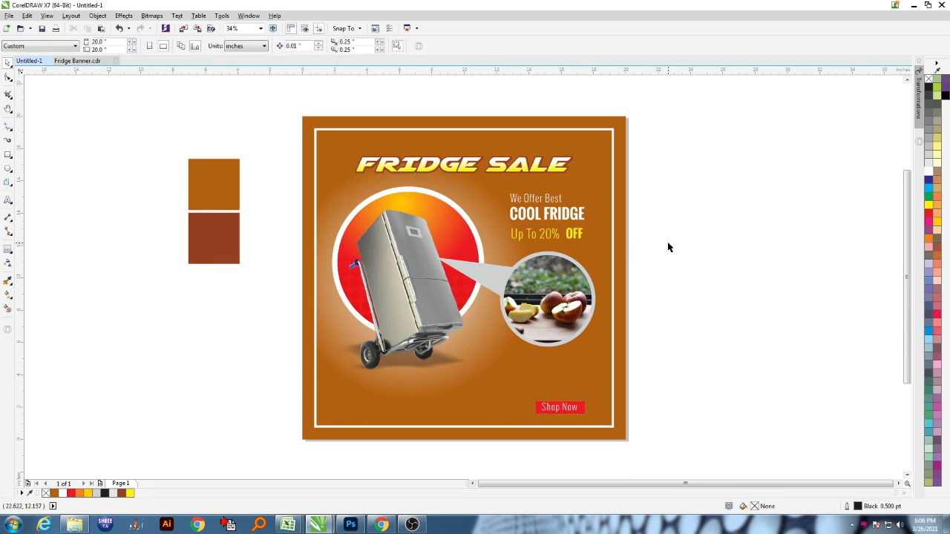
Step: Draw a straight horizontal line about 32 inches long beside the banner and set its outline width to 10 pt
key(F5)
scroll(434, 221, down, 3)
click(420, 209)
ctrl+click(666, 209)
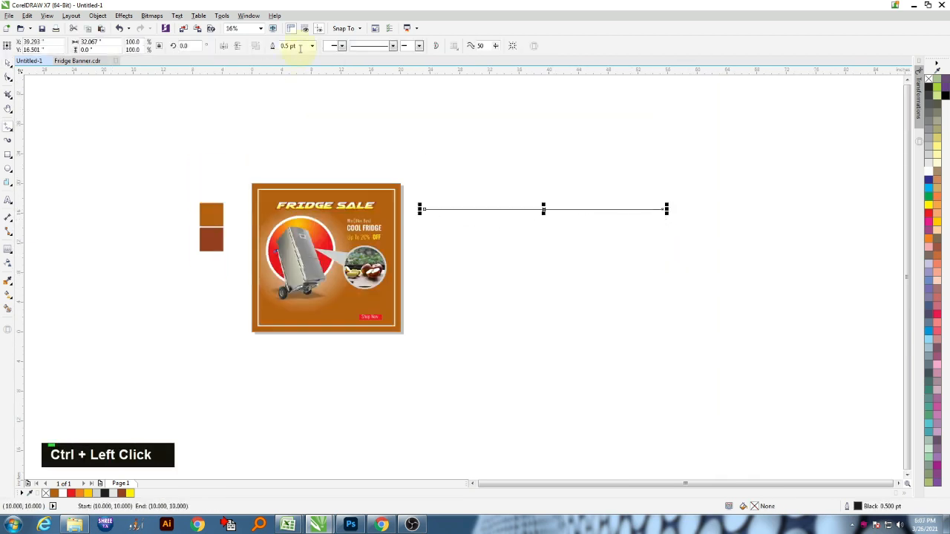
click(300, 46)
text(10)
key(Return)
key(space)
ctrl+right_click(545, 210)
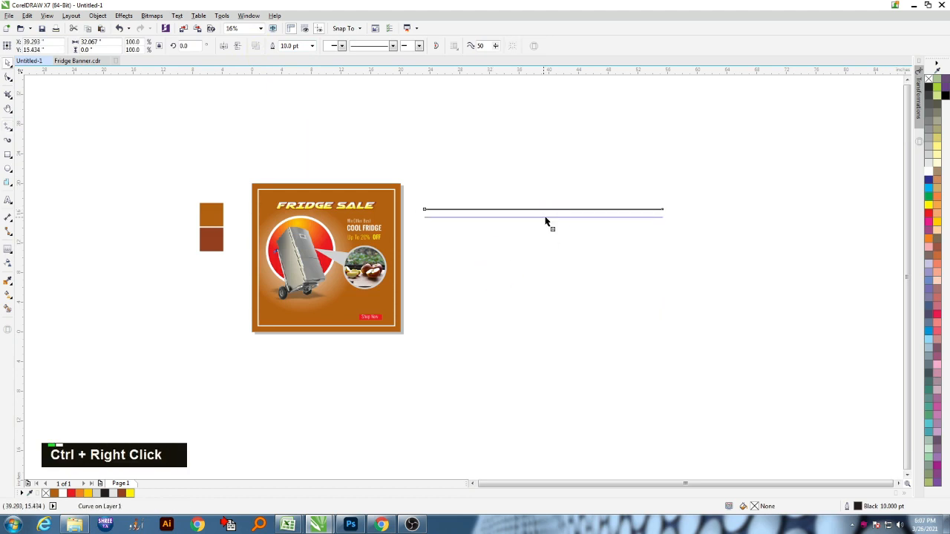
drag(544, 221, 544, 220)
key(ctrl+z)
Step: Place a copy of the horizontal line about 0.48 inches straight below the original
scroll(524, 197, up, 5)
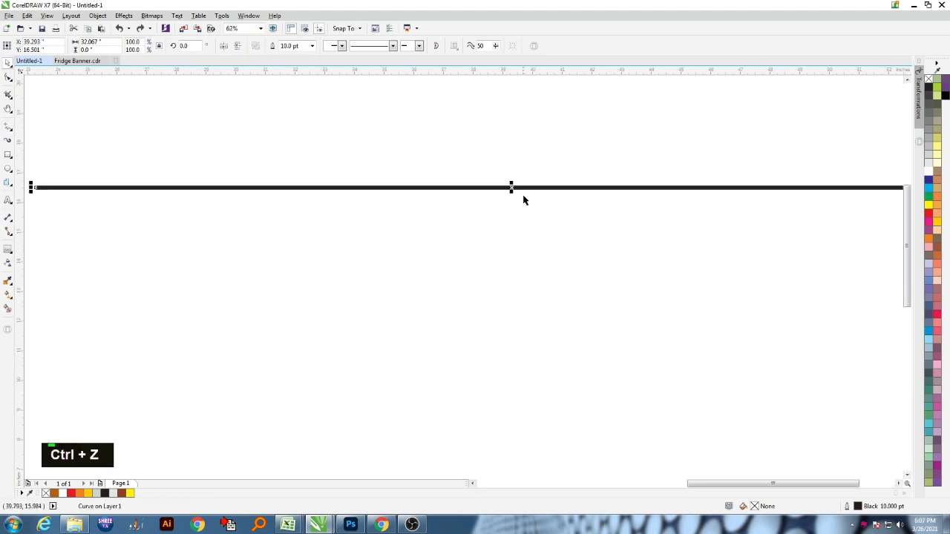
drag(514, 189, 512, 215)
ctrl+right_click(515, 200)
scroll(665, 279, down, 5)
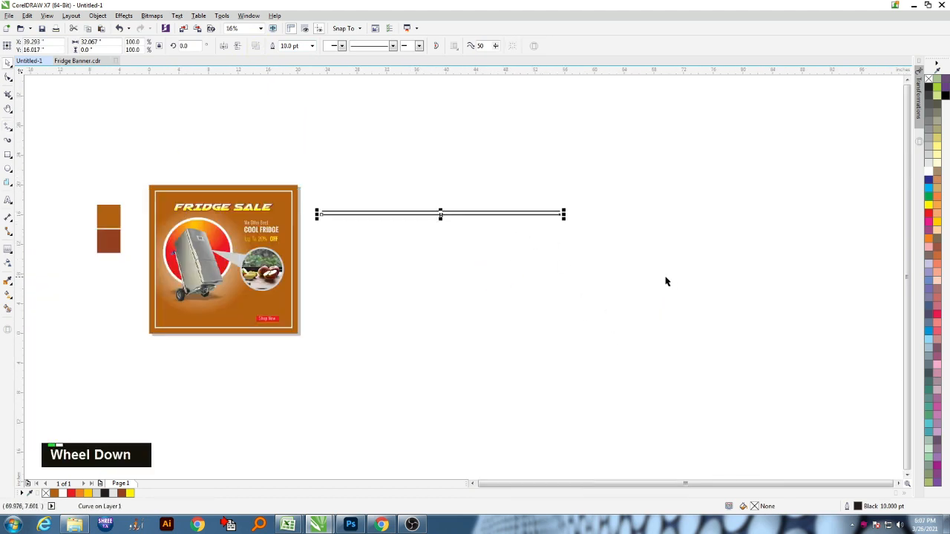
Step: Repeat the line duplication downwards until the evenly spaced stack of stripes is about 27 inches tall
key(ctrl+r)
key(ctrl+r)
key(ctrl+r)
key(ctrl+r)
key(ctrl+r)
key(ctrl+r)
key(ctrl+r)
key(ctrl+r)
key(ctrl+r)
key(ctrl+r)
key(ctrl+r)
key(ctrl+r)
key(ctrl+r)
key(ctrl+r)
key(ctrl+r)
key(ctrl+r)
key(ctrl+r)
key(ctrl+r)
key(ctrl+r)
key(ctrl+r)
key(ctrl+r)
key(ctrl+r)
key(ctrl+r)
key(ctrl+r)
key(ctrl+r)
key(ctrl+r)
key(ctrl+r)
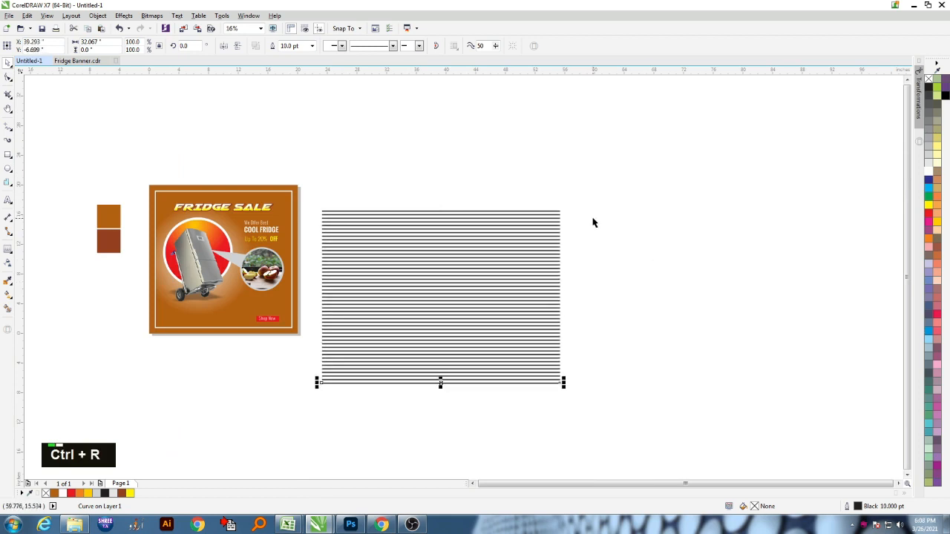
key(ctrl+r)
key(ctrl+r)
key(ctrl+r)
key(ctrl+r)
key(ctrl+r)
key(ctrl+r)
key(ctrl+r)
Step: Weld all the stacked lines into one curve and apply the red-brown swatch's colour to its outline
drag(584, 193, 331, 421)
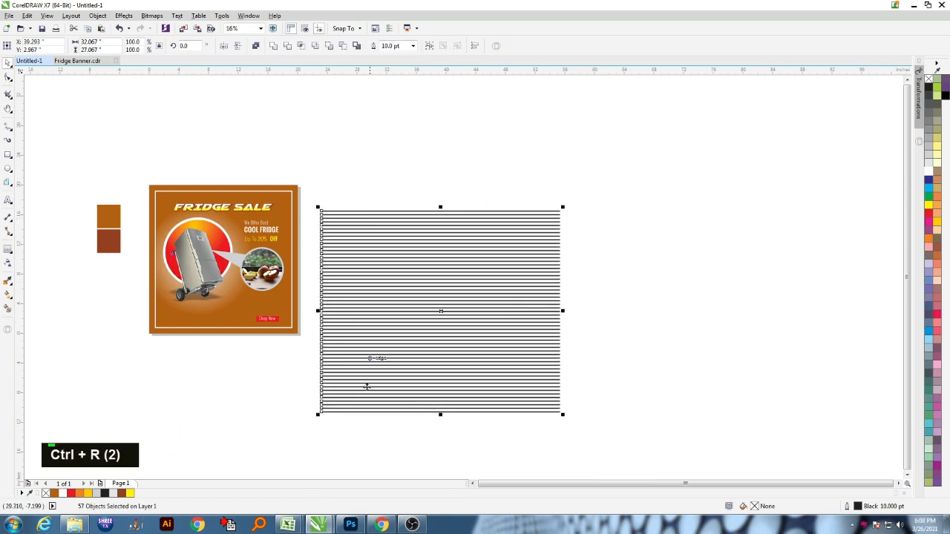
click(275, 46)
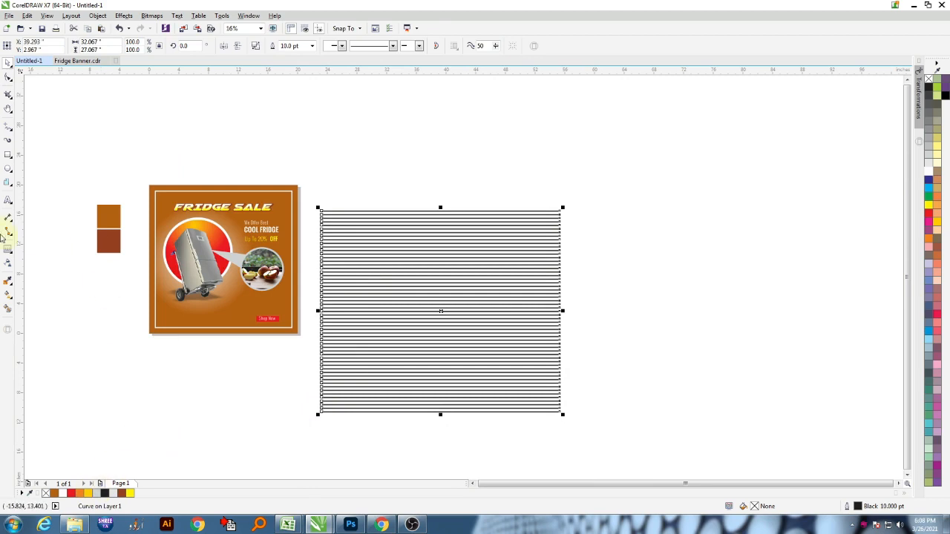
click(8, 281)
click(106, 244)
scroll(361, 255, up, 5)
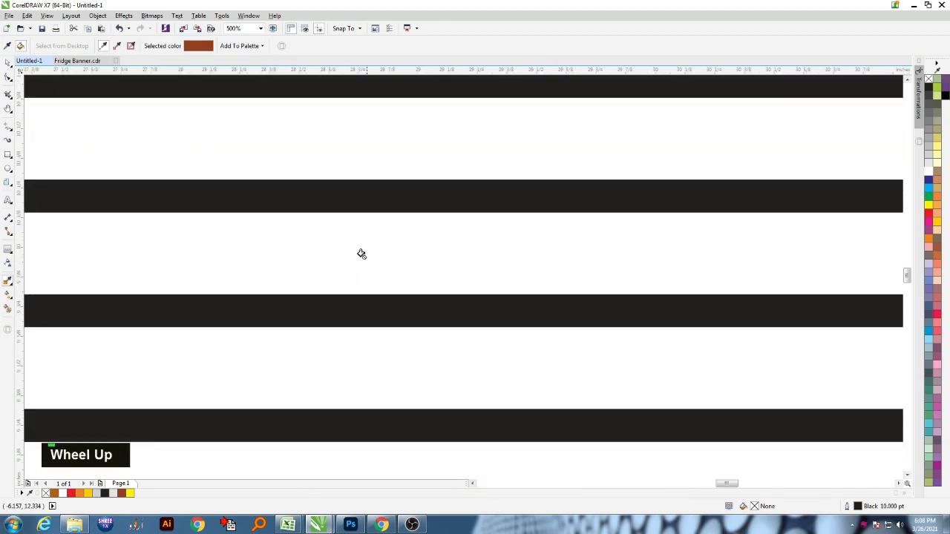
click(379, 210)
scroll(349, 298, down, 2)
scroll(350, 298, down, 8)
key(space)
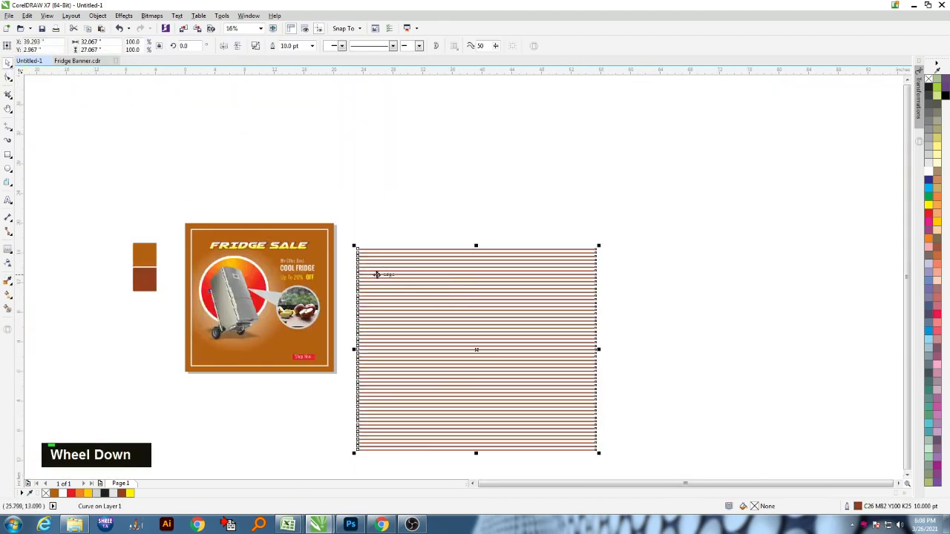
Step: PowerClip the red-brown stripes inside the banner's white-framed inner square
drag(377, 293, 370, 259)
scroll(345, 276, up, 4)
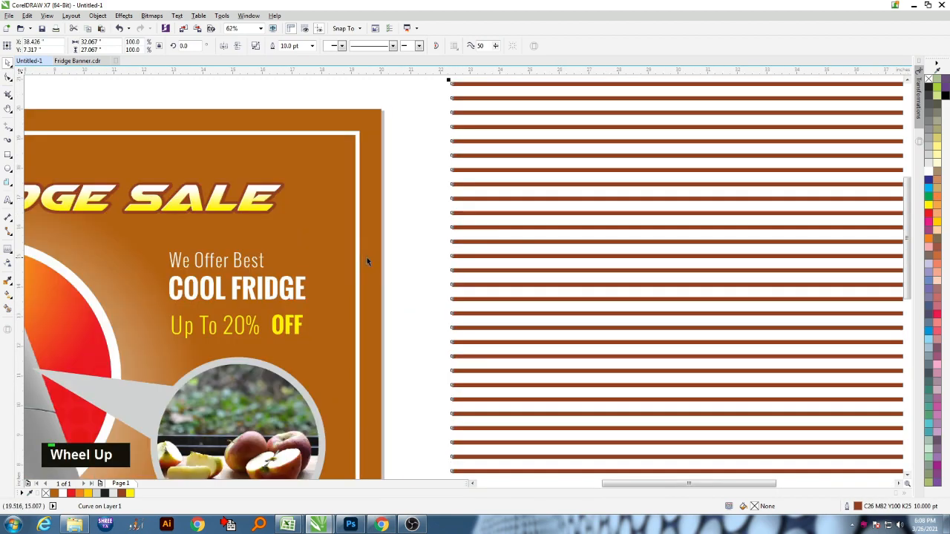
right_click(341, 230)
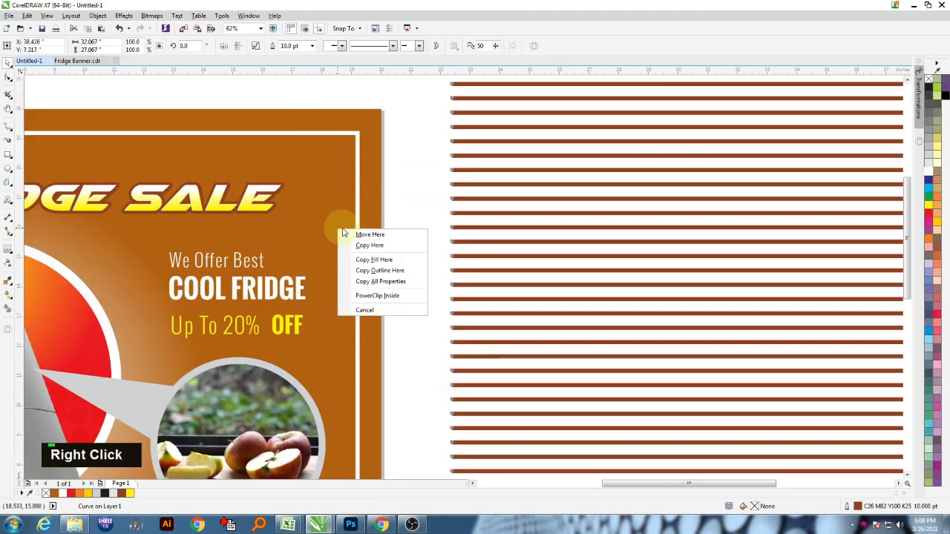
click(393, 295)
scroll(496, 263, down, 4)
scroll(445, 255, up, 2)
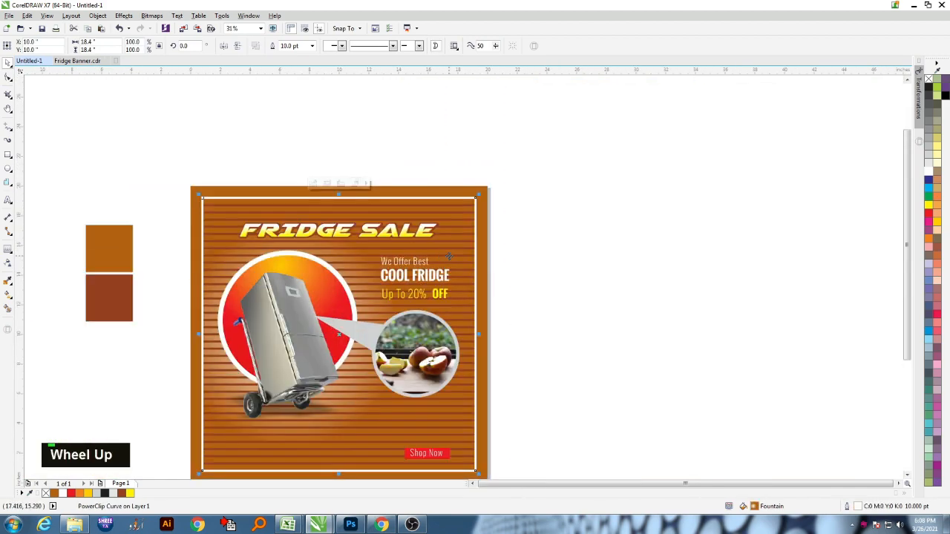
Step: Open the inner square's PowerClip contents and scale the stripes to 72% around their centre
click(313, 184)
click(507, 199)
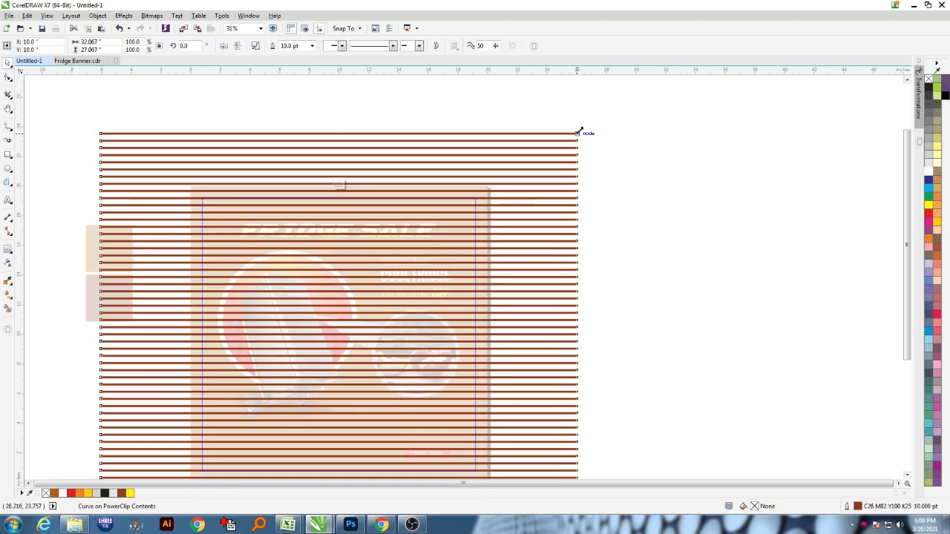
drag(579, 131, 510, 182)
scroll(421, 279, down, 2)
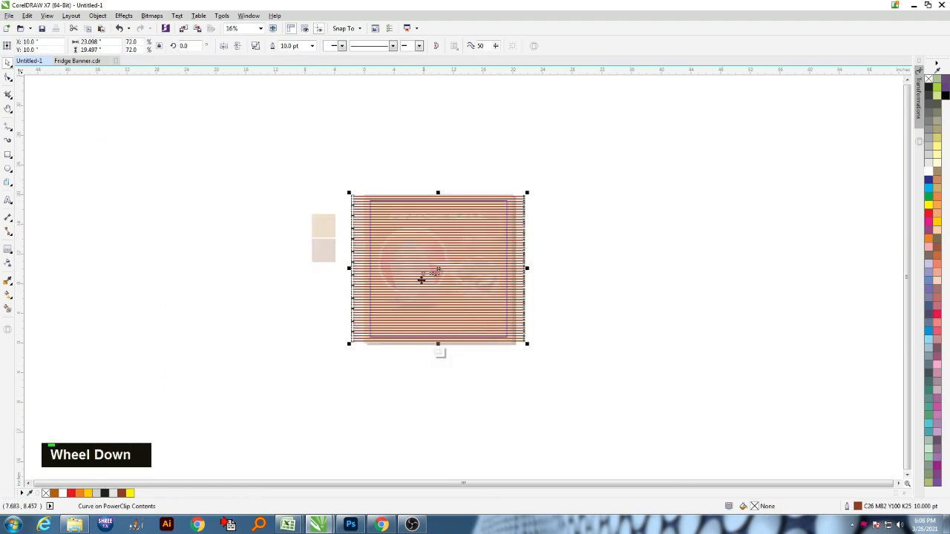
Step: Skew the stripes vertically by about 11° so they rise to the right, and shift them over the inner square's right side
scroll(420, 279, up, 2)
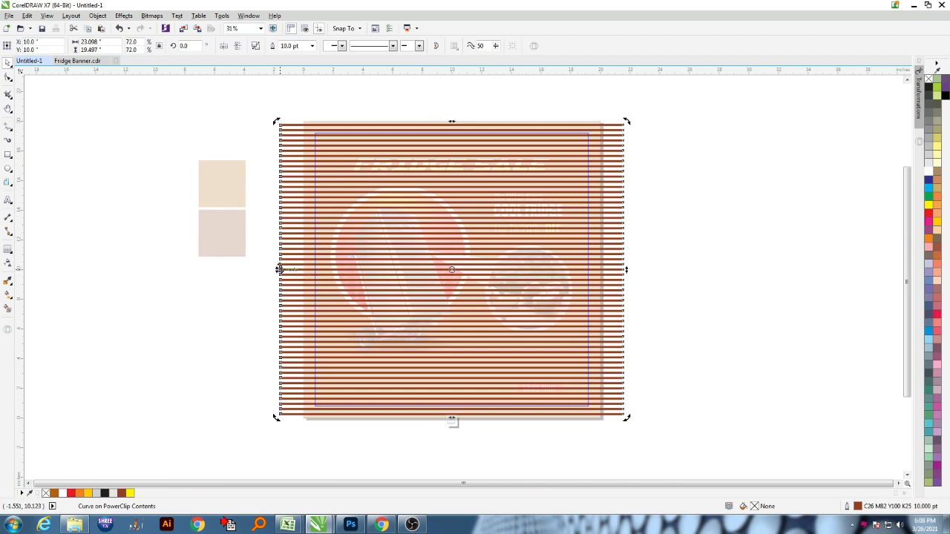
drag(275, 269, 276, 334)
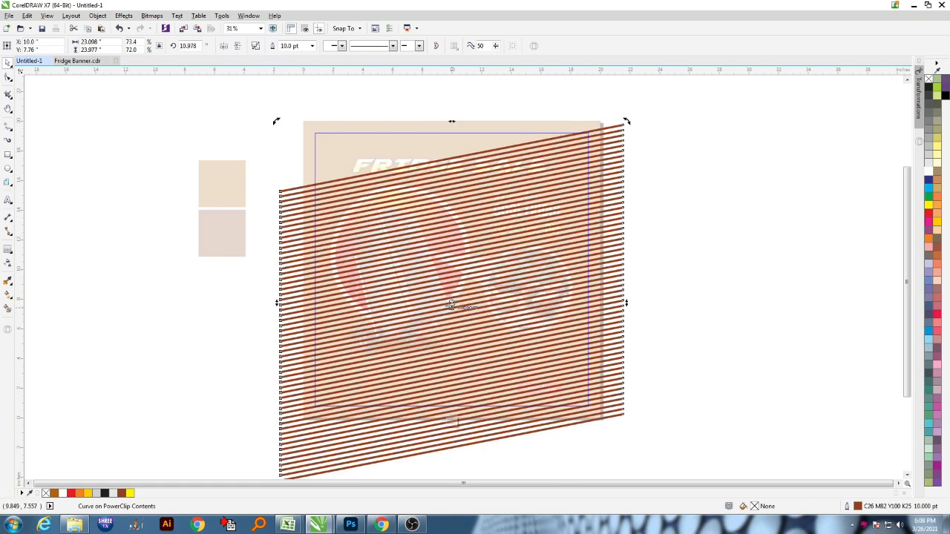
drag(516, 274, 590, 228)
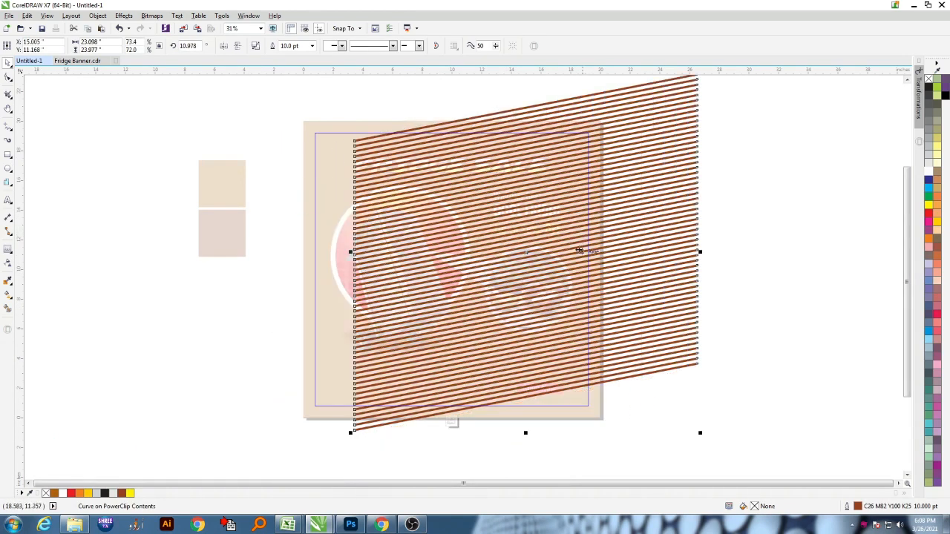
Step: Apply a linear transparency to the stripes, fading them from the inner square's right edge towards the circle badge
click(8, 263)
drag(525, 237, 388, 268)
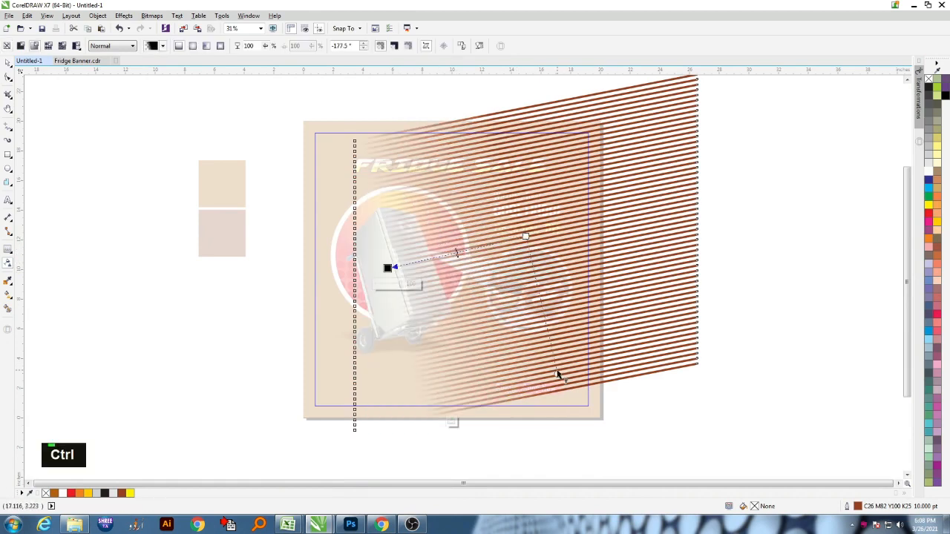
drag(525, 236, 586, 215)
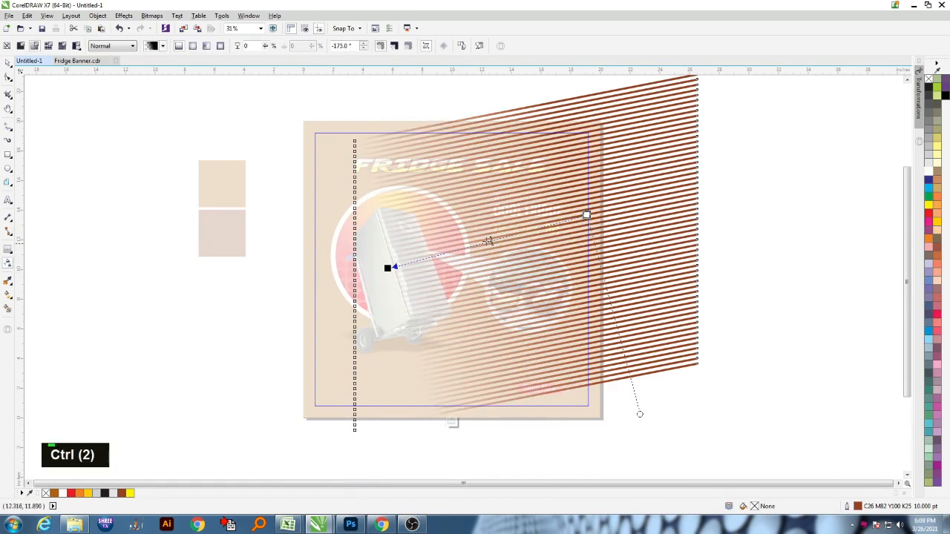
Step: Enlarge the faded stripes to about 25 × 26 inches and finish editing the PowerClip contents
key(space)
drag(699, 436, 727, 462)
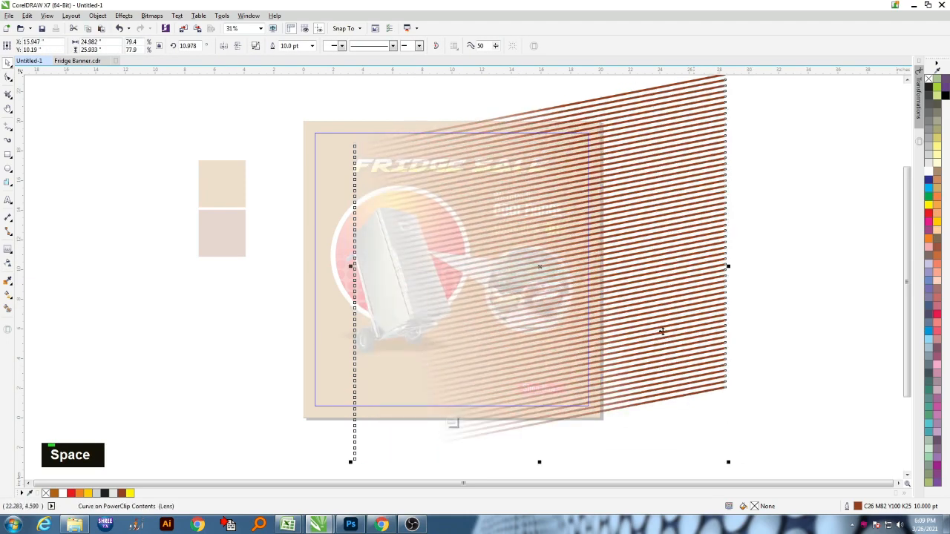
ctrl+click(765, 237)
key(shift+F4)
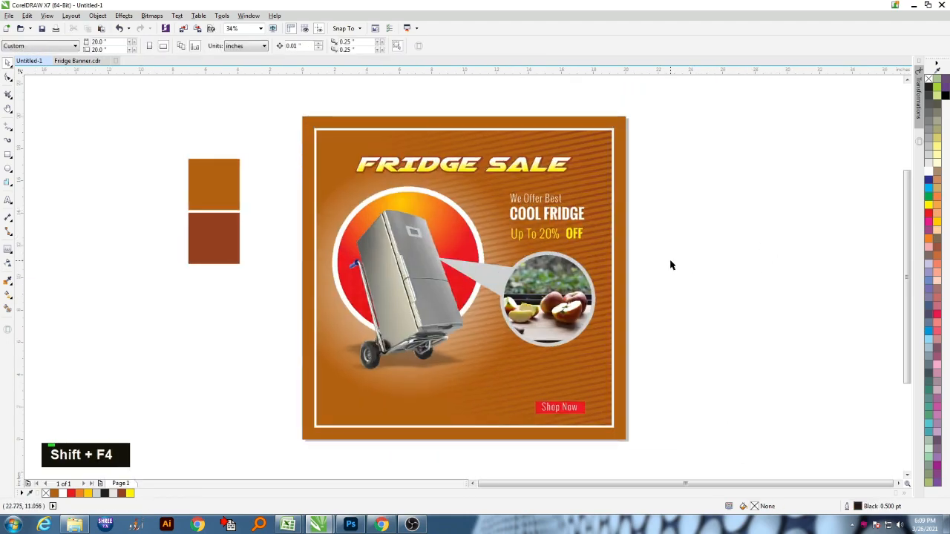
Step: Move the FRIDGE SALE title slightly up within the white frame
scroll(433, 264, down, 2)
scroll(433, 265, up, 1)
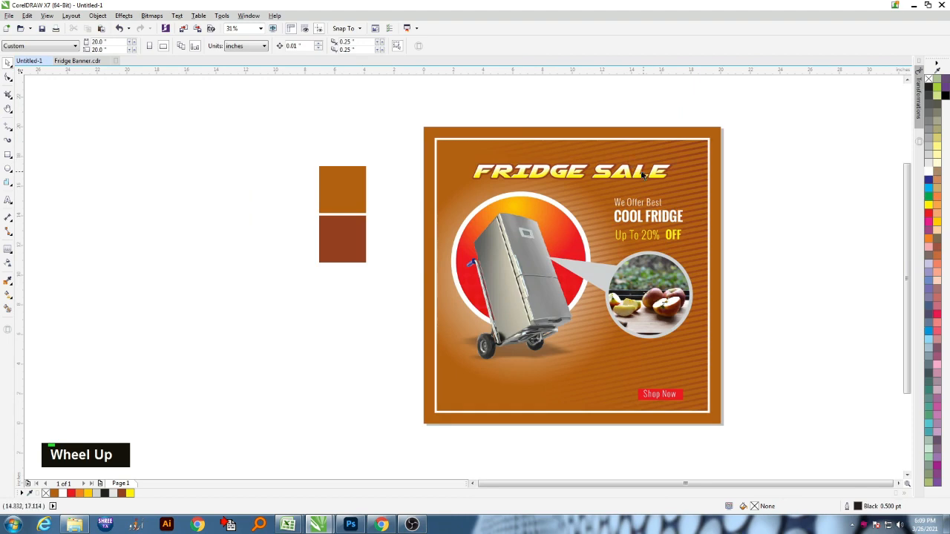
scroll(644, 175, up, 1)
click(469, 219)
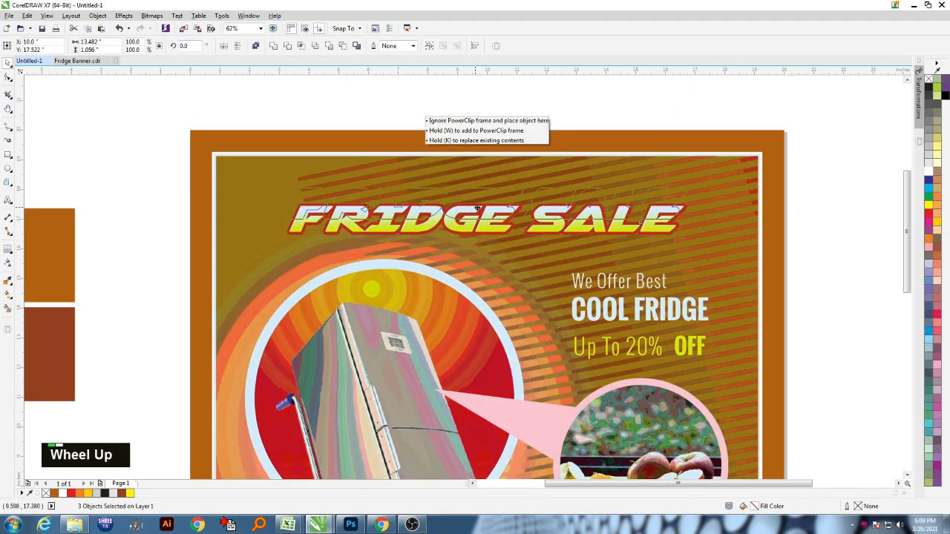
scroll(453, 211, down, 2)
scroll(387, 199, up, 1)
click(388, 199)
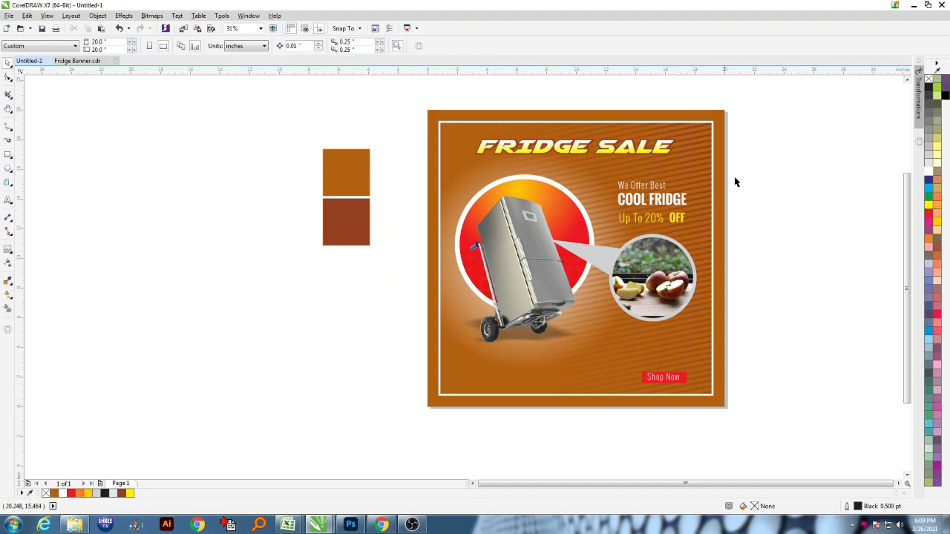
Step: Draw a circle about 0.88 inch across near the badge's upper right edge, filled with the swatch's red-brown and without outline
scroll(590, 178, up, 1)
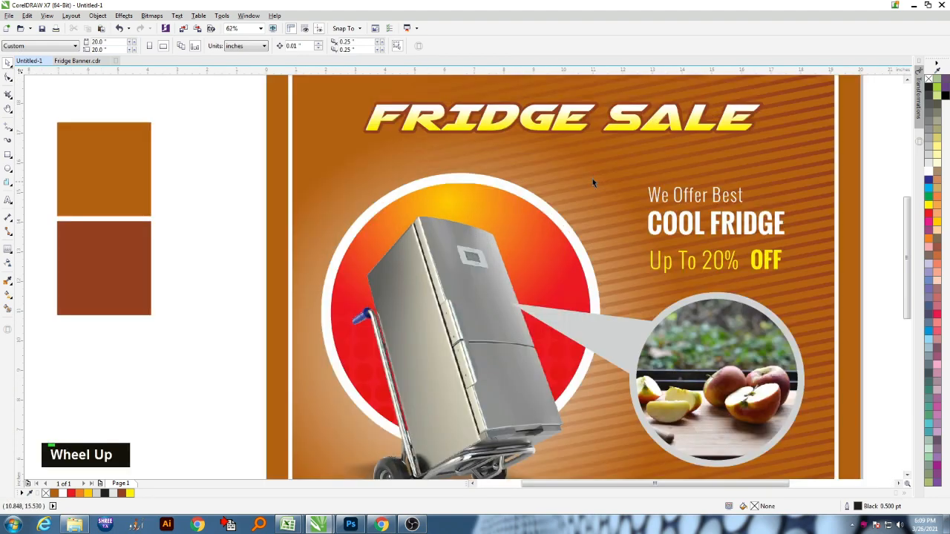
key(F7)
drag(557, 175, 584, 202)
click(8, 281)
click(570, 189)
key(space)
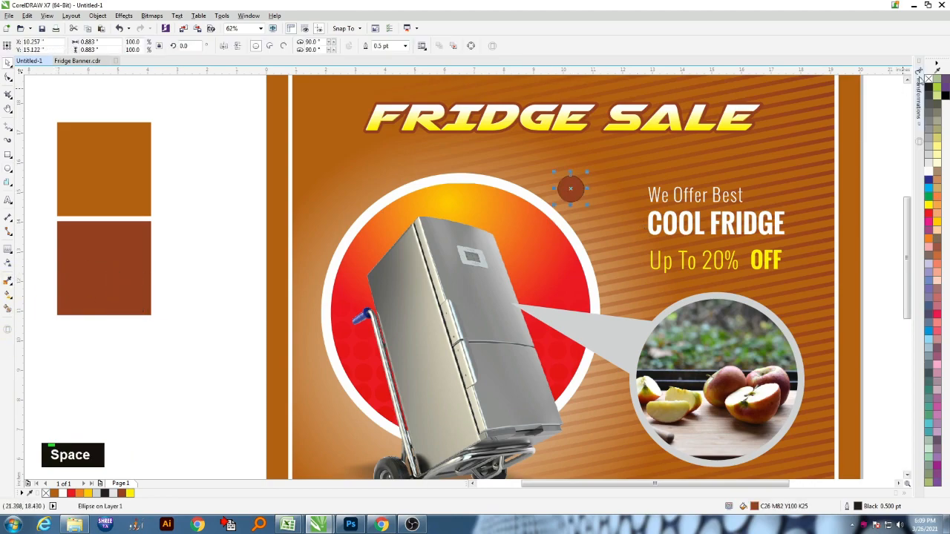
right_click(575, 141)
Step: Make a reduced copy about 0.38 inch across at the red-brown circle's lower left and fill it with orange-brown
scroll(589, 178, up, 1)
mouse_move(561, 191)
mouse_down()
mouse_move(578, 174)
mouse_move(557, 204)
mouse_up()
key(ctrl+z)
right_click(557, 203)
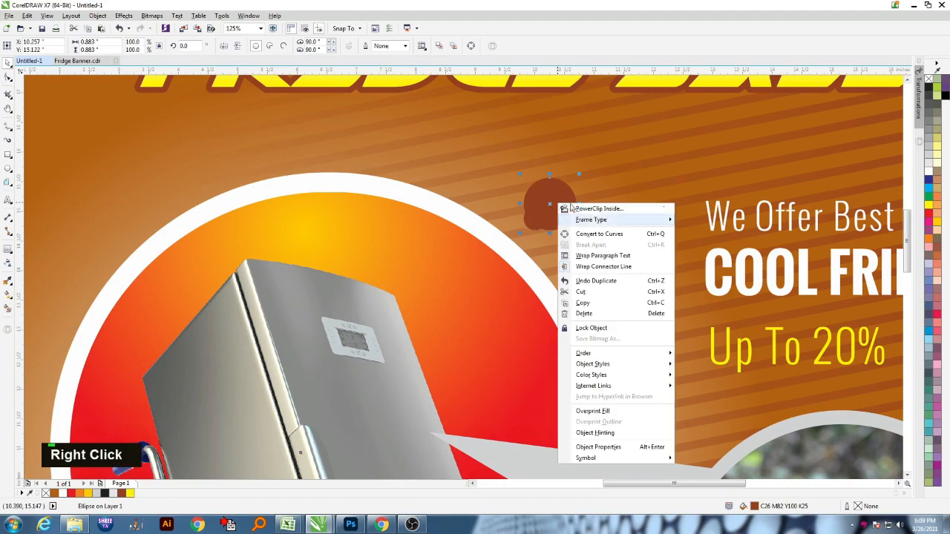
click(585, 201)
scroll(589, 208, down, 1)
scroll(560, 216, up, 1)
key(Escape)
scroll(563, 218, down, 1)
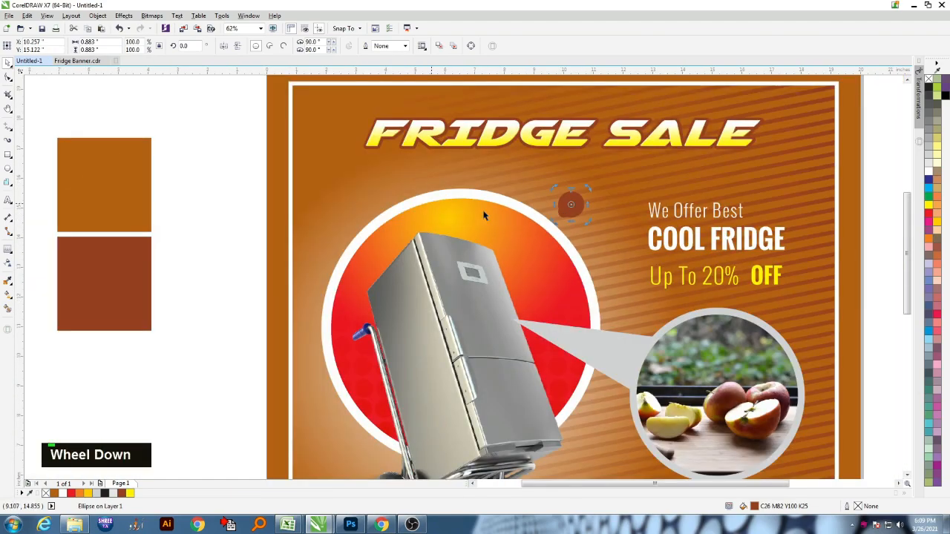
key(Escape)
click(55, 493)
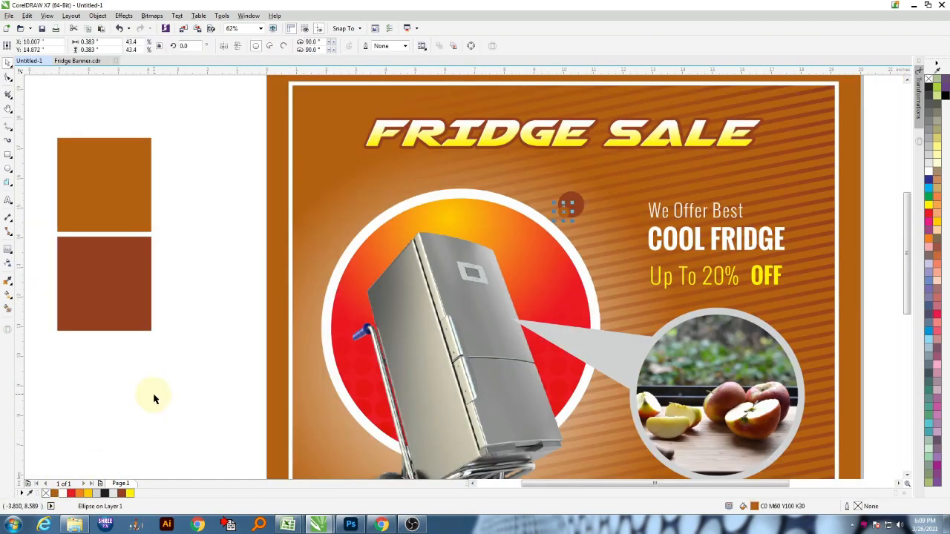
click(153, 395)
Step: Enlarge the small orange-brown circle slightly around its centre and group it with the red-brown circle
scroll(556, 212, up, 2)
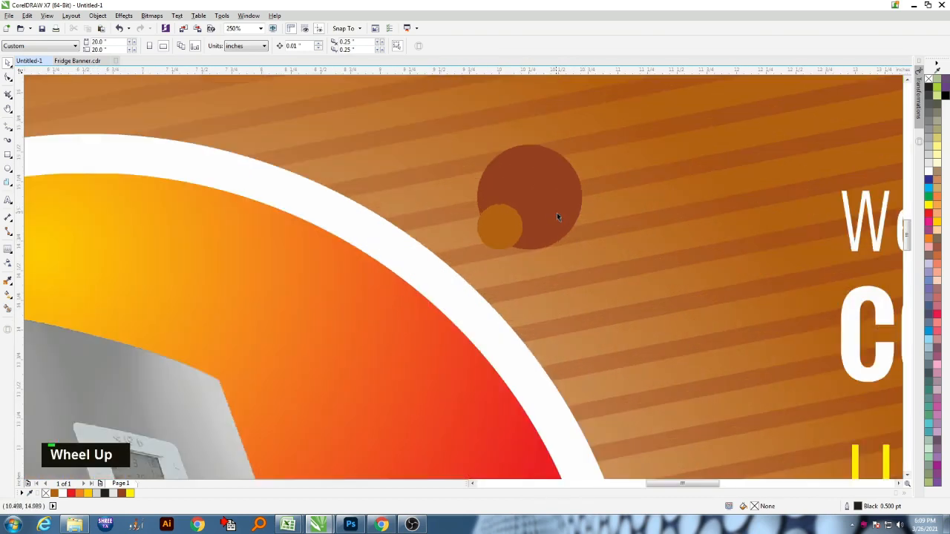
click(499, 226)
shift+click(530, 196)
key(ctrl+g)
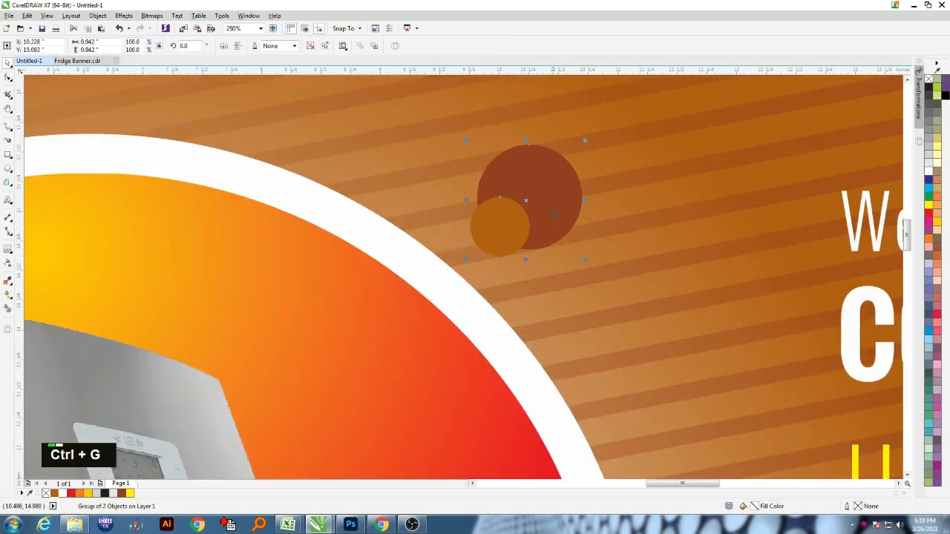
Step: Apply a uniform transparency to the circle group and scale it to 138.9%
click(7, 264)
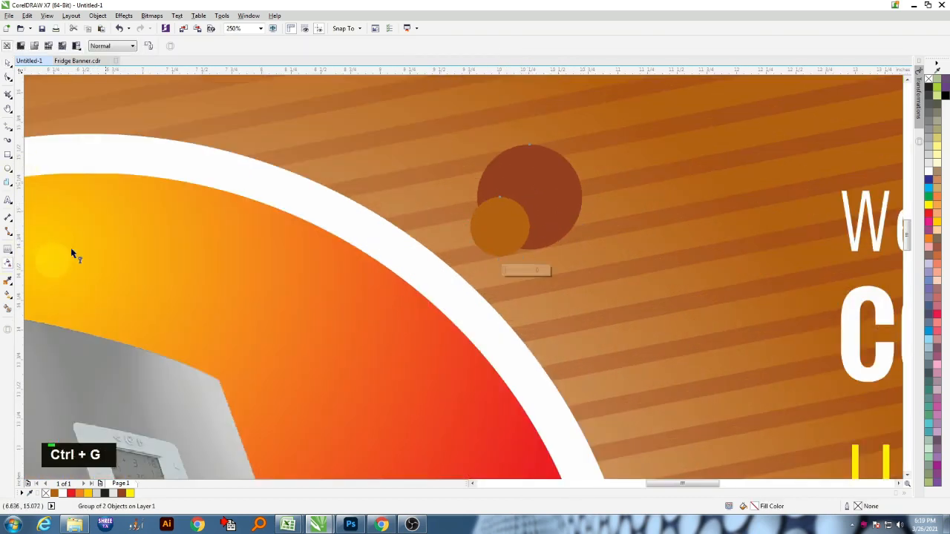
click(21, 46)
scroll(519, 222, down, 2)
key(space)
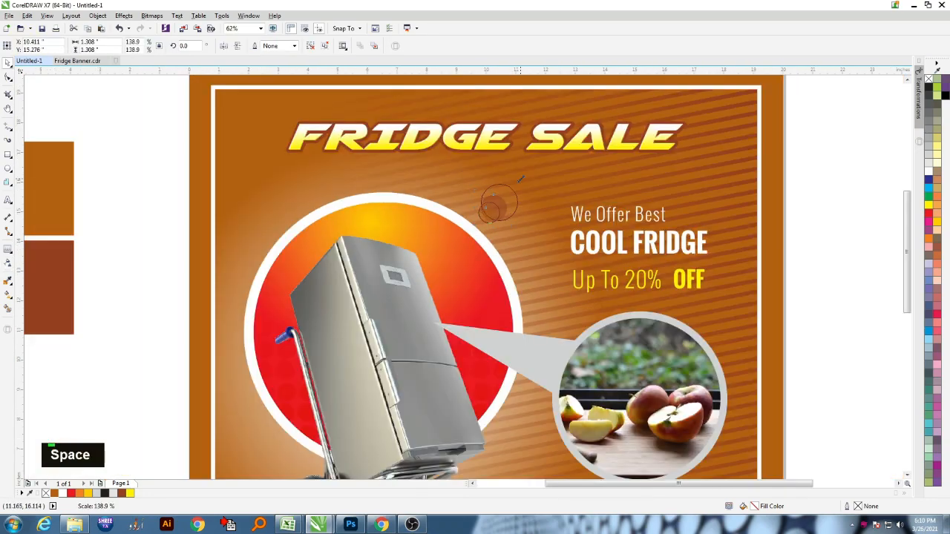
scroll(489, 209, down, 1)
scroll(466, 204, up, 1)
Step: Duplicate the circle group below the start of the FRIDGE SALE title and place a smaller copy above the badge
drag(572, 224, 448, 215)
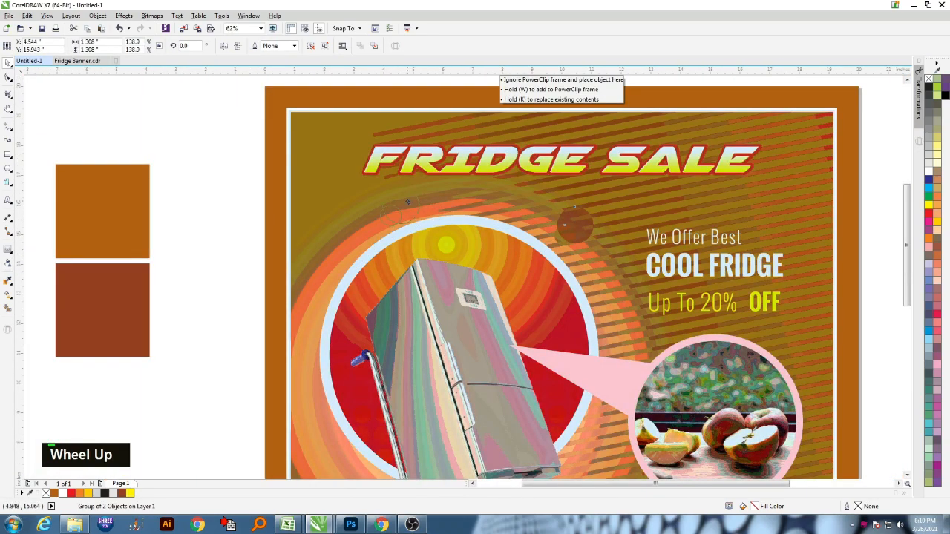
right_click(363, 198)
drag(363, 197, 363, 197)
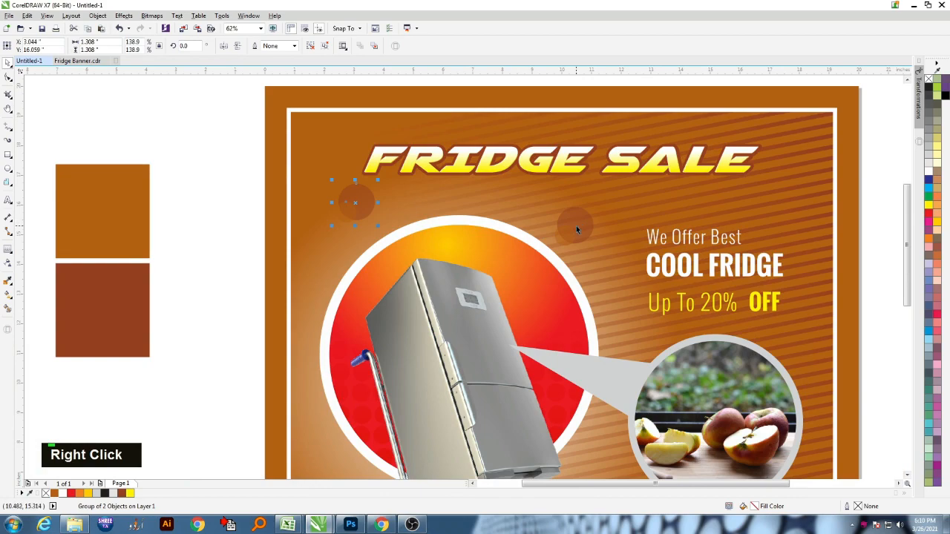
drag(576, 226, 468, 188)
right_click(472, 195)
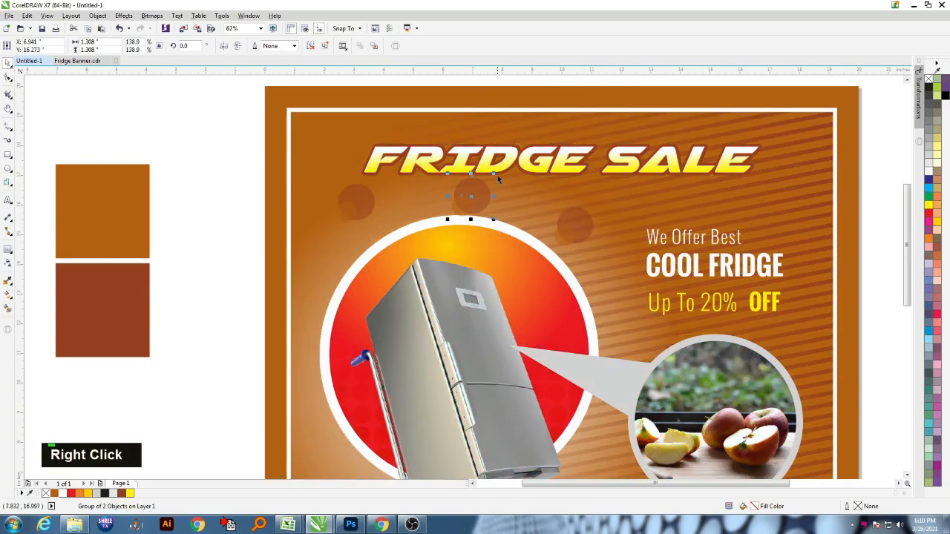
Step: Place a small copy of the circle group above the offer text and two copies about 1.15 inches wide near the frame's upper right
shift+click(576, 226)
drag(582, 228, 809, 127)
right_click(644, 208)
right_click(809, 127)
drag(794, 141, 804, 161)
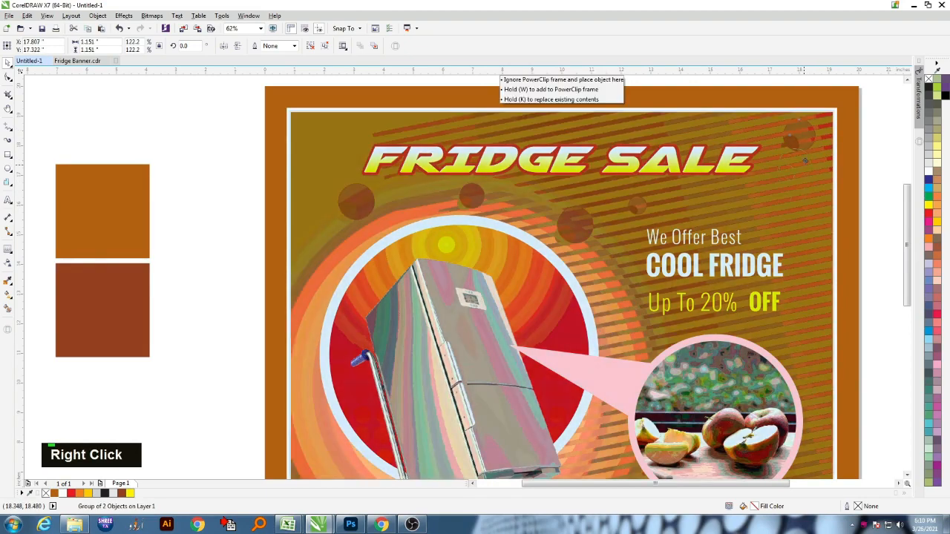
drag(802, 199, 802, 200)
right_click(802, 200)
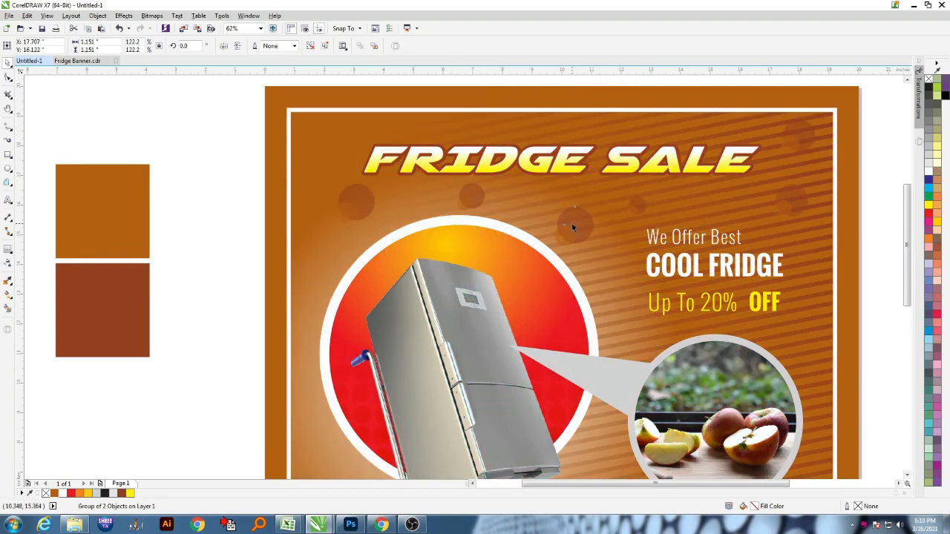
Step: Duplicate the circle group onto the badge's right edge and send the copy backward behind the badge
drag(571, 224, 601, 298)
right_click(601, 298)
scroll(388, 195, down, 1)
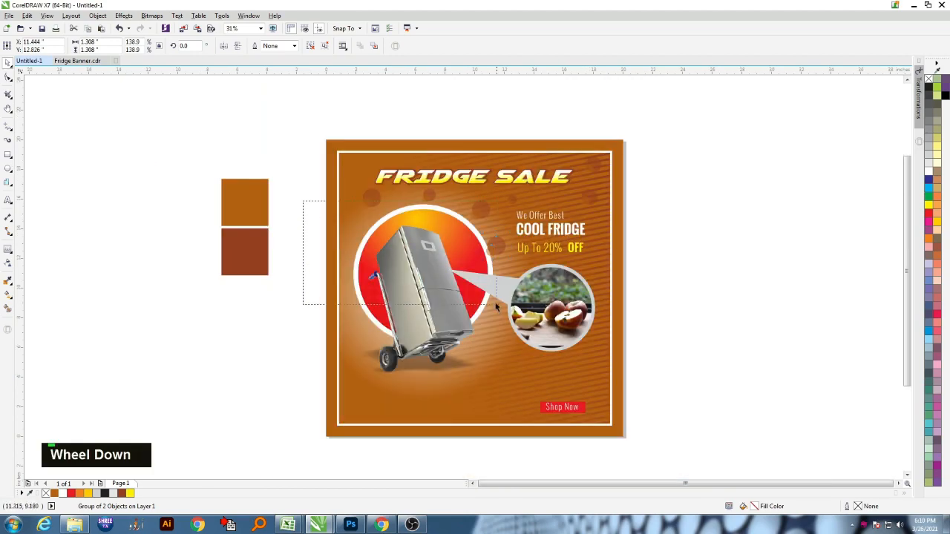
scroll(541, 228, up, 1)
key(ctrl+Page_Down)
key(ctrl+Page_Down)
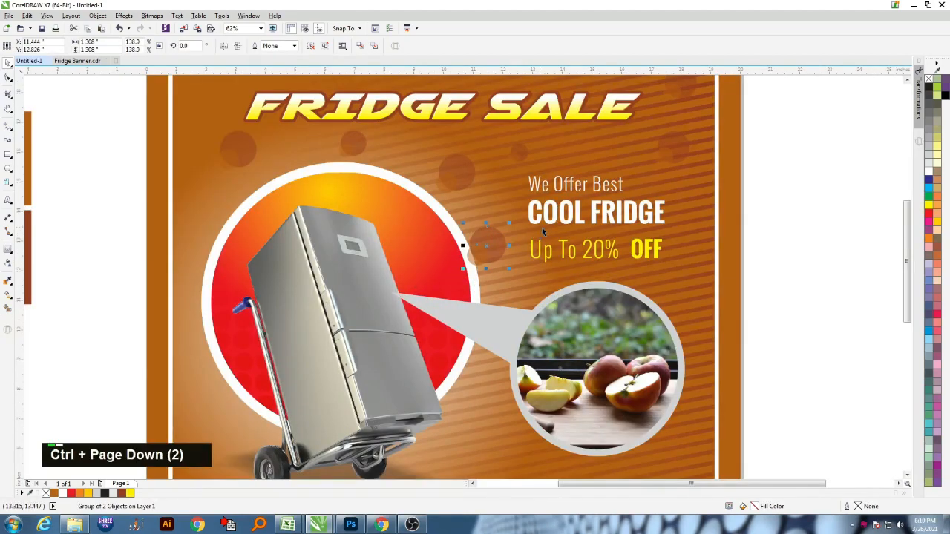
key(ctrl+Page_Down)
key(ctrl+Page_Down)
key(ctrl+Page_Down)
key(ctrl+Page_Down)
key(ctrl+Page_Down)
key(ctrl+Page_Down)
key(ctrl+Page_Down)
scroll(642, 247, down, 1)
click(658, 238)
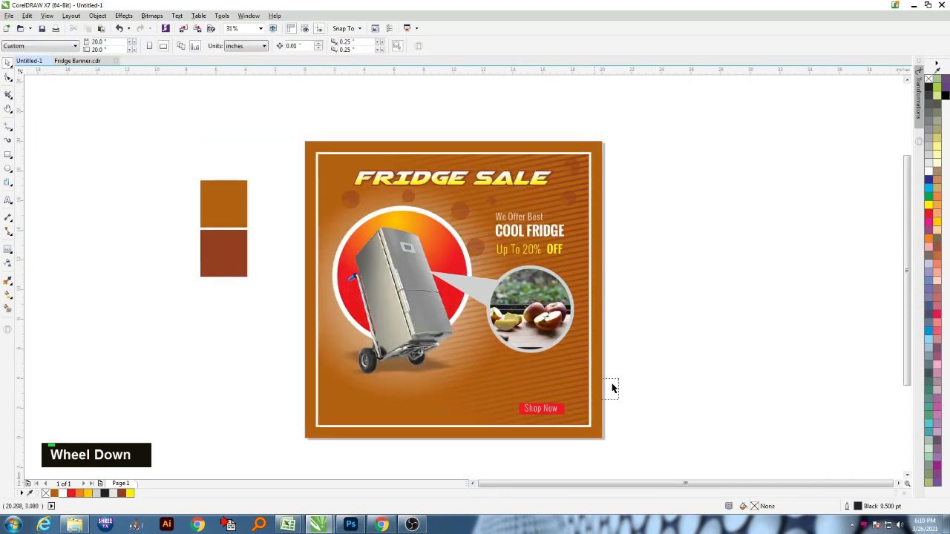
Step: Move the apple-photo callout slightly down and enlarge it a little, keeping its pointer on the fridge
click(544, 407)
drag(658, 259, 400, 353)
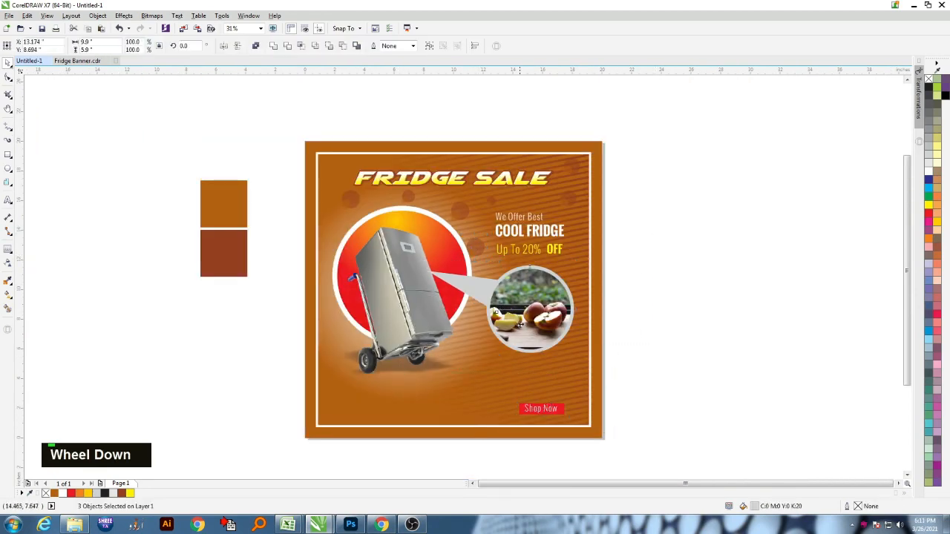
drag(518, 325, 519, 338)
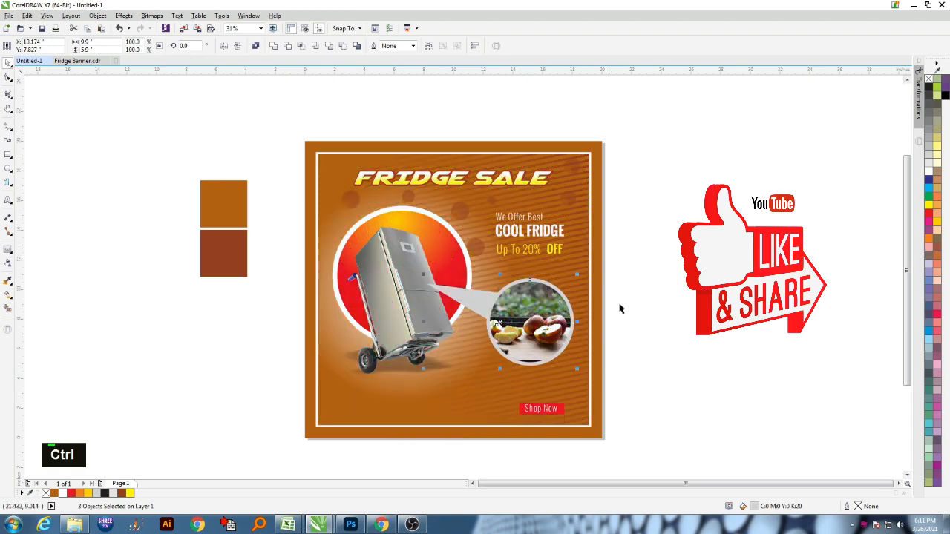
click(664, 264)
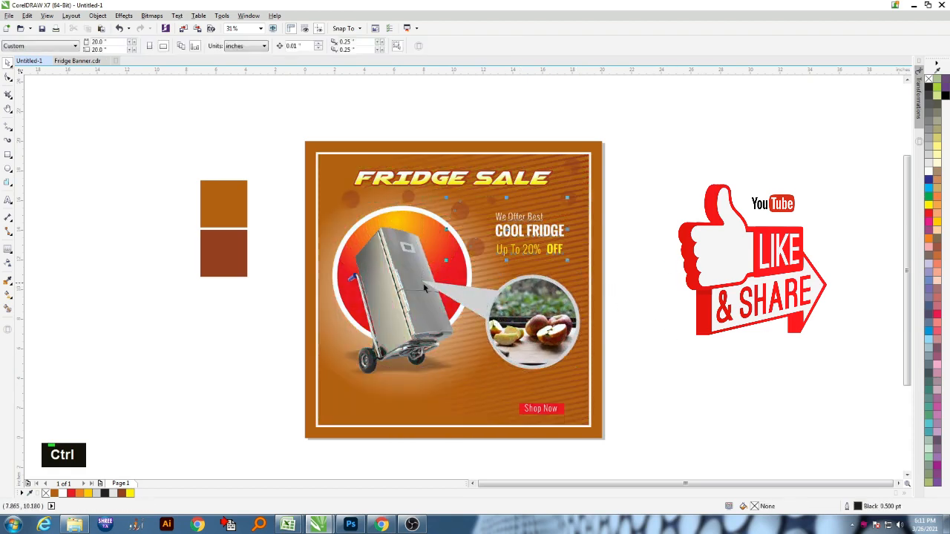
Step: Move the three-line offer text slightly down and enlarge it above the apple photo
click(609, 226)
drag(625, 214, 489, 262)
drag(562, 230, 589, 215)
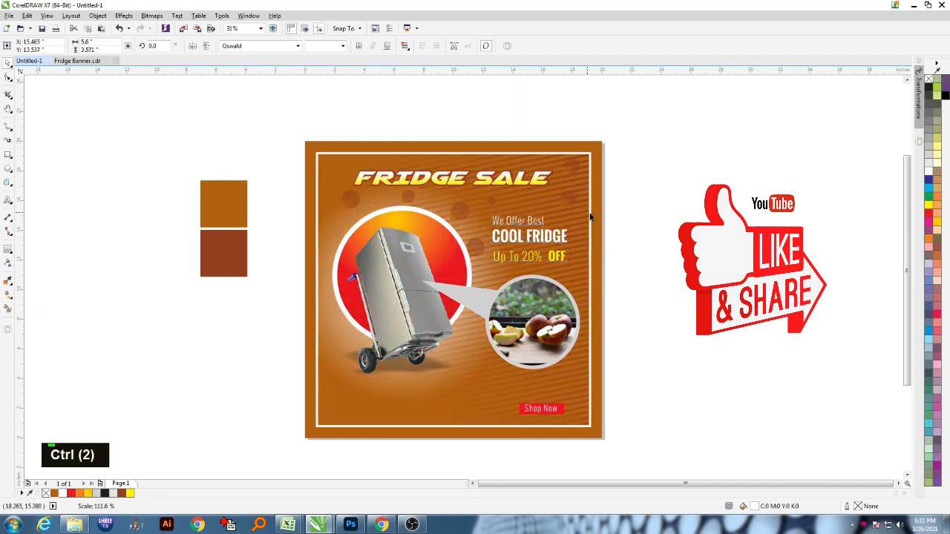
click(632, 242)
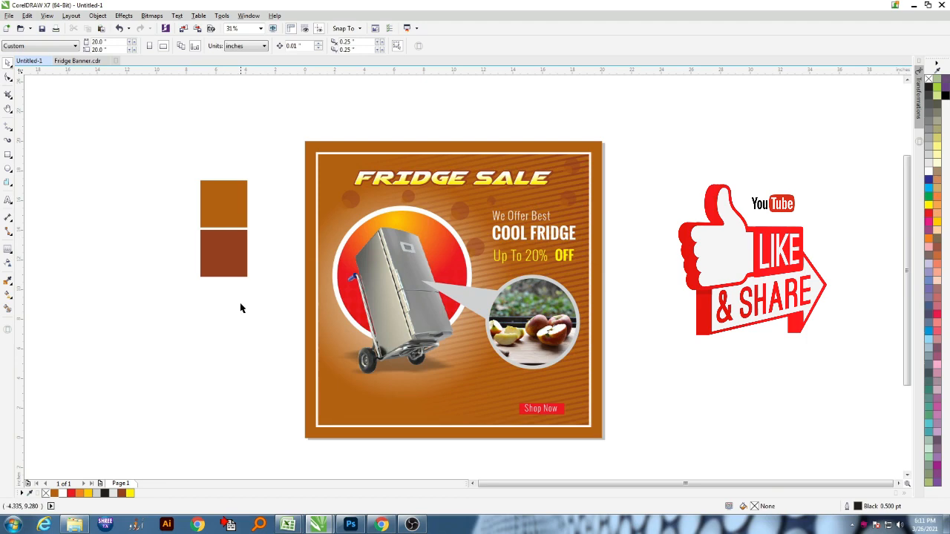
Step: Save the drawing in the Friedge Banner folder under the name Fridge Poster
click(41, 28)
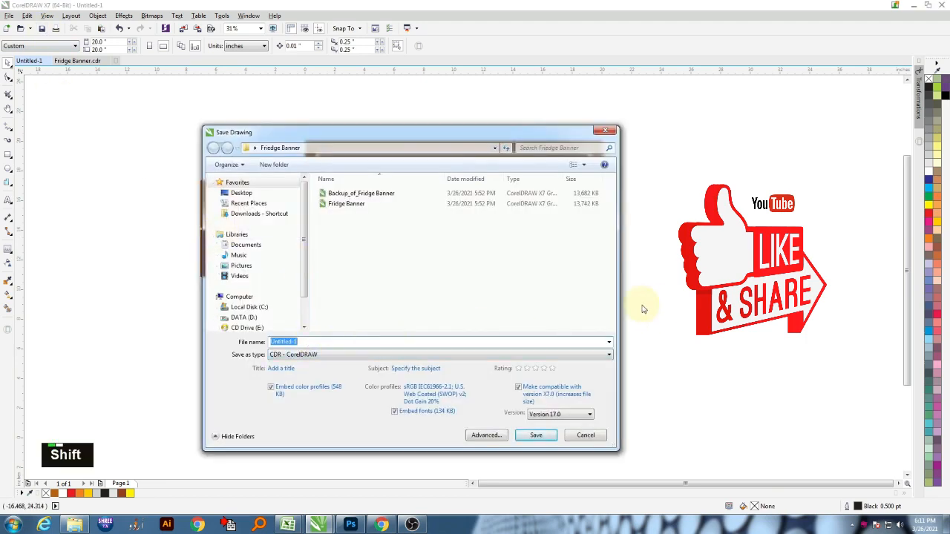
text(Frid)
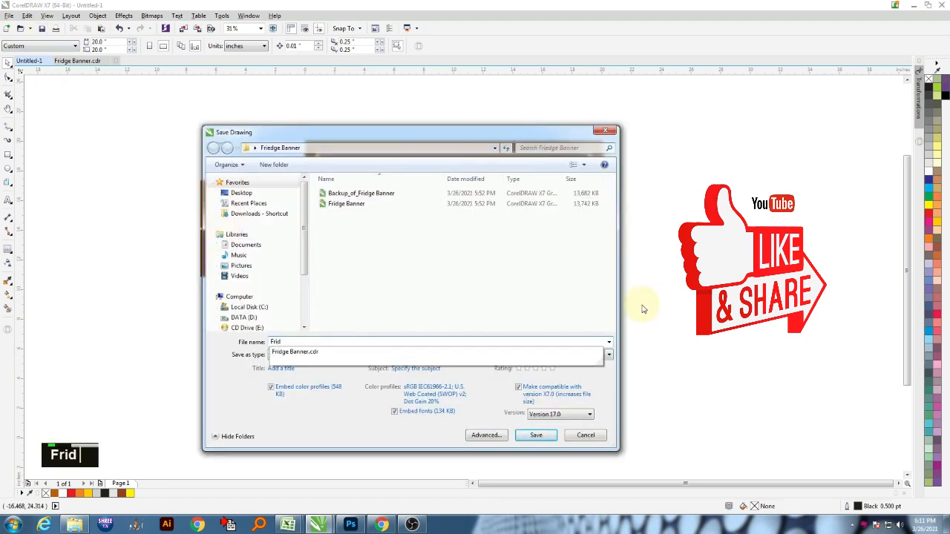
text(ge Poster)
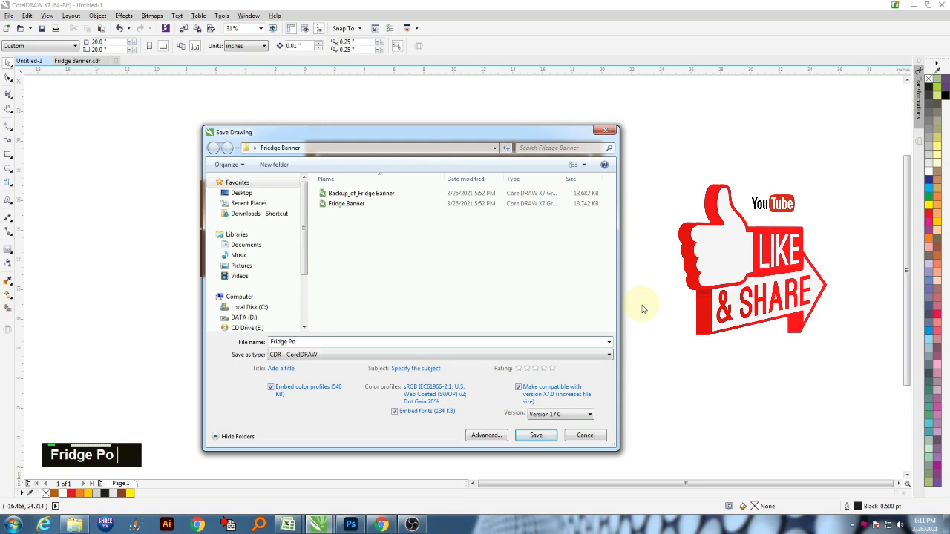